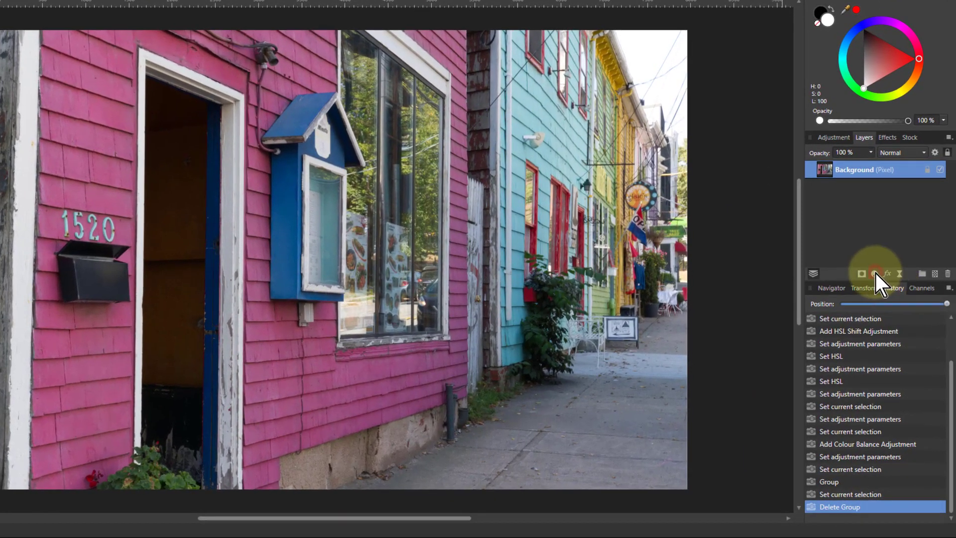
Add a Curves adjustment to the street photo and set its blend mode to Luminosity
click(874, 274)
click(855, 132)
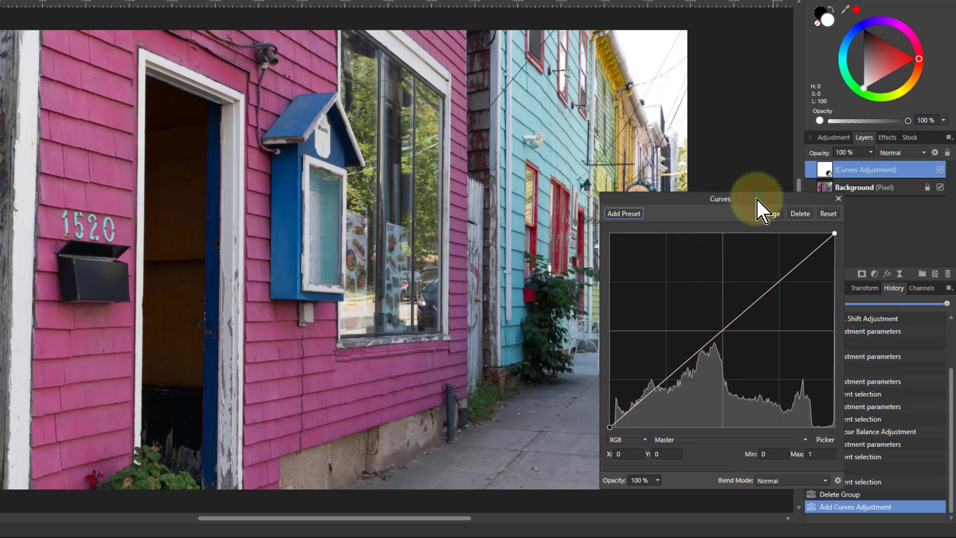
drag(757, 199, 802, 186)
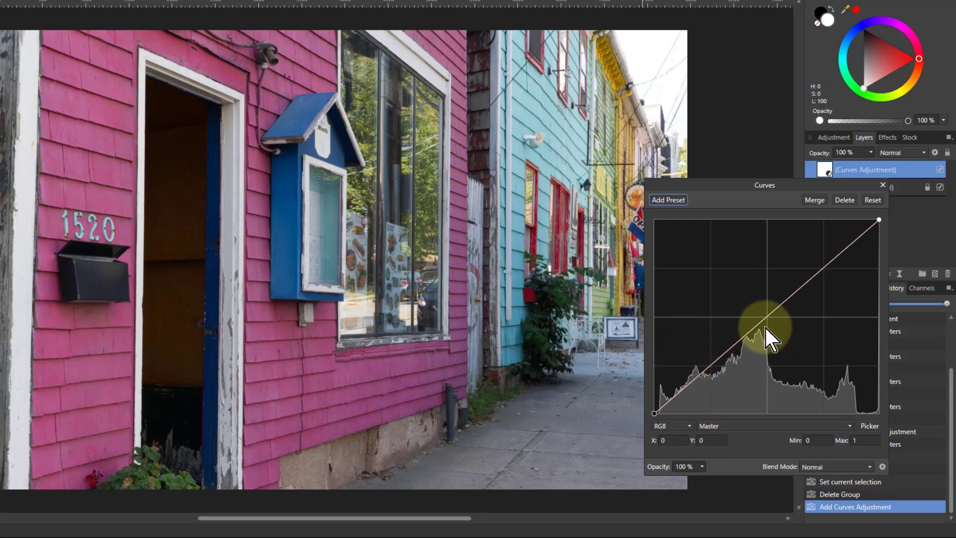
click(837, 465)
scroll(836, 419, down, 5)
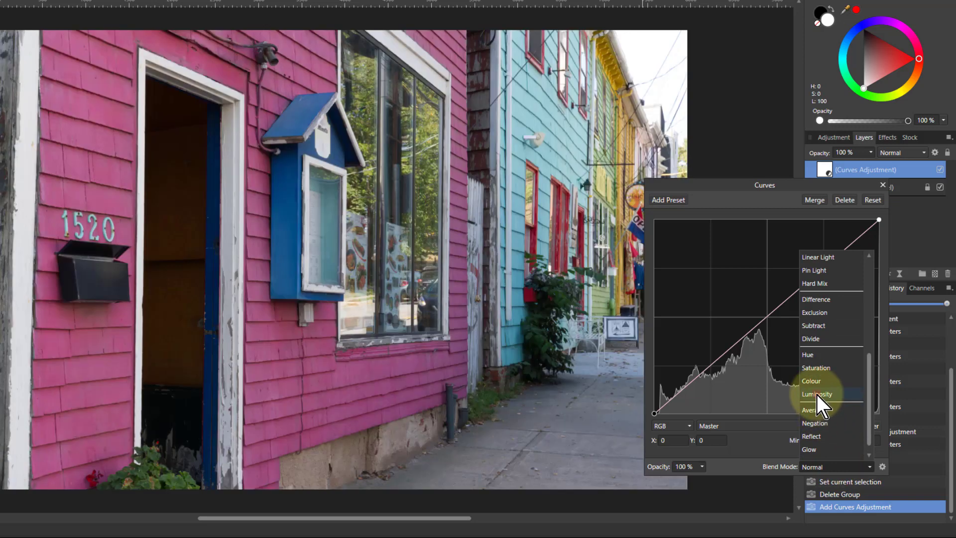
click(816, 394)
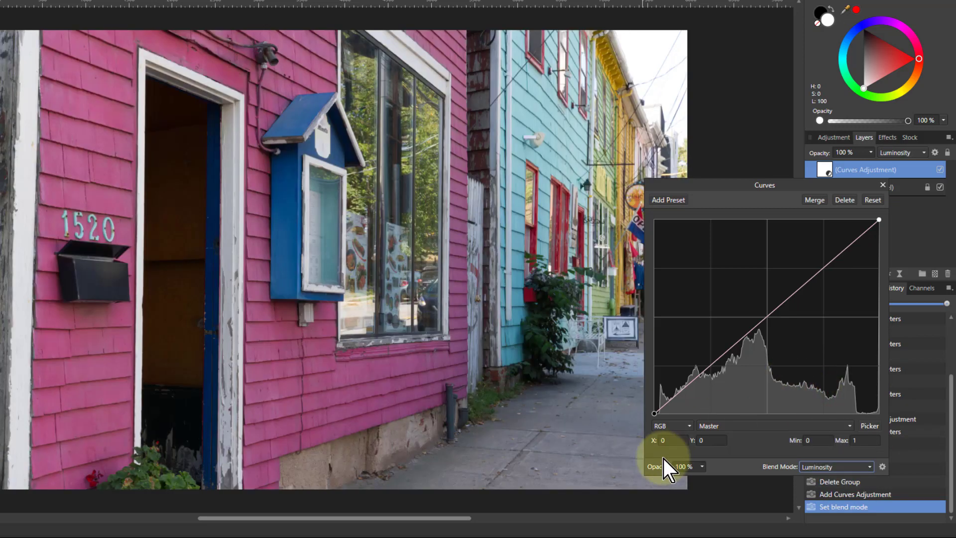
Lift the black point, lower the white point, raise a shadow point and lower a highlight point
drag(654, 413, 651, 399)
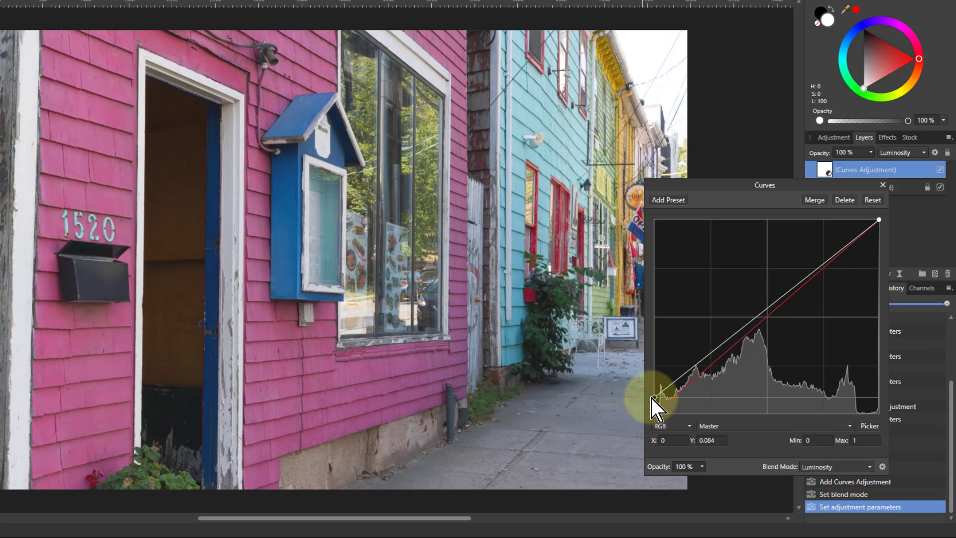
click(878, 220)
drag(880, 223, 887, 237)
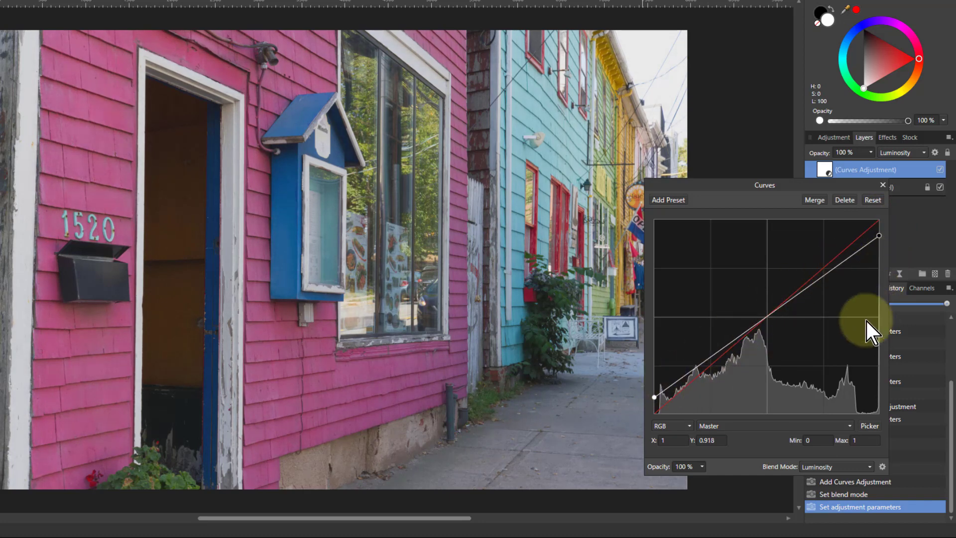
click(677, 381)
drag(676, 381, 677, 375)
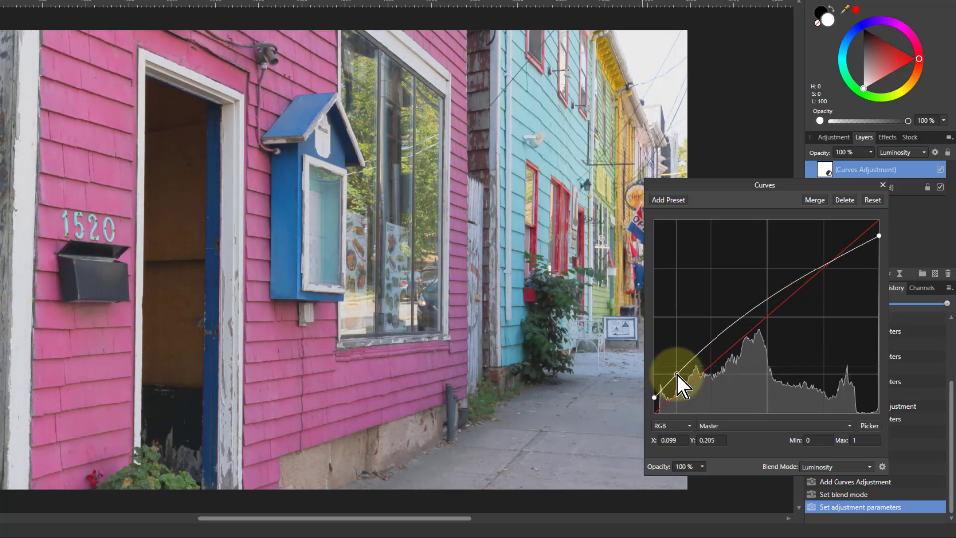
click(861, 246)
drag(862, 246, 861, 259)
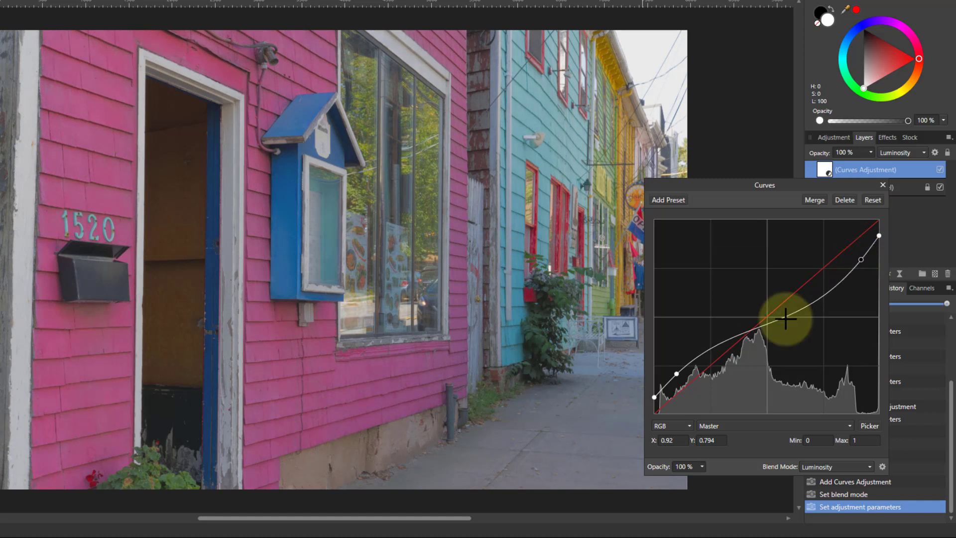
Anchor the curve's mid-tones, fine-tune the shadow point, compare with the Curves layer off and on
drag(767, 322, 767, 318)
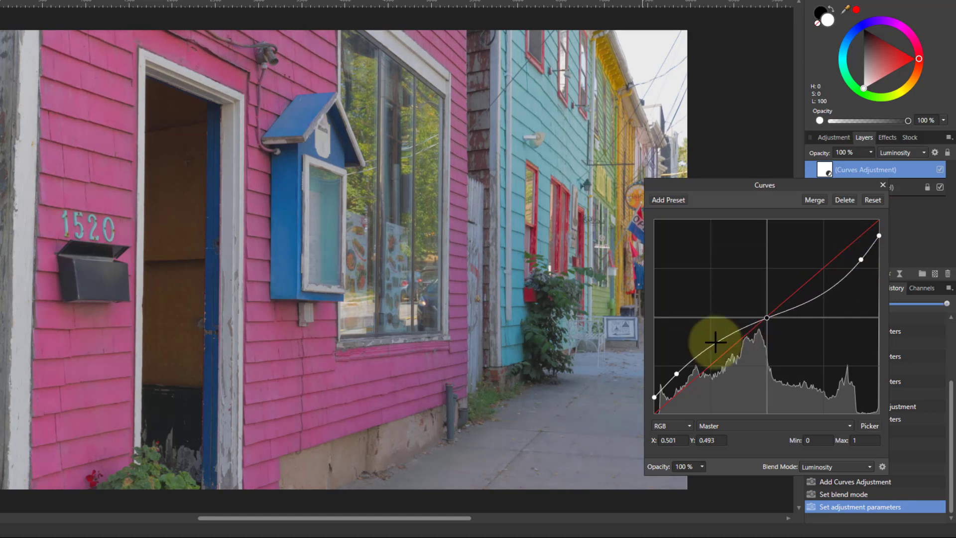
drag(676, 373, 671, 375)
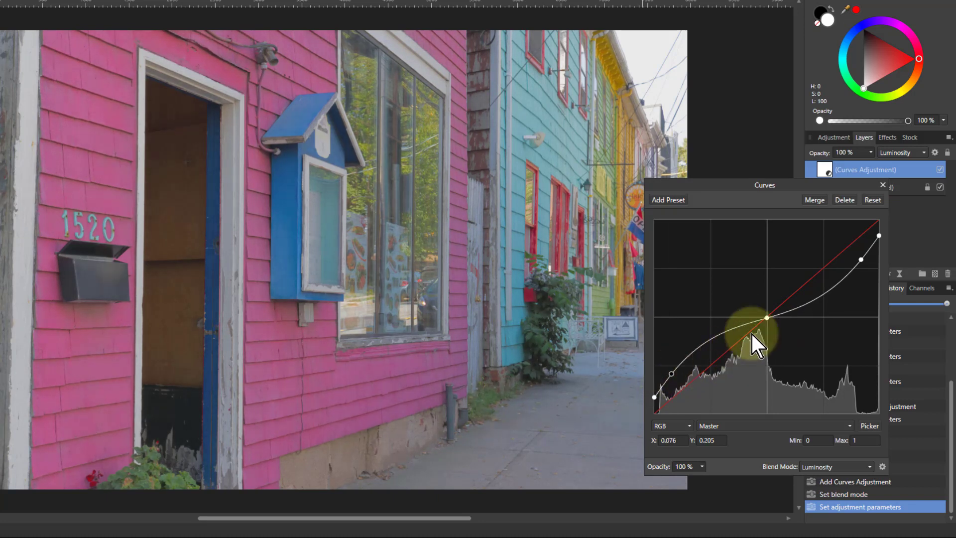
click(767, 317)
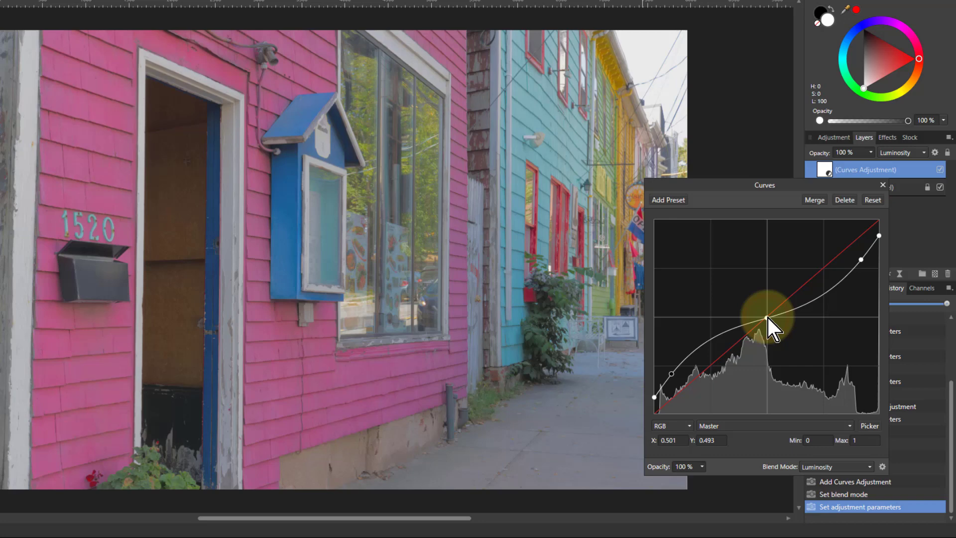
click(356, 288)
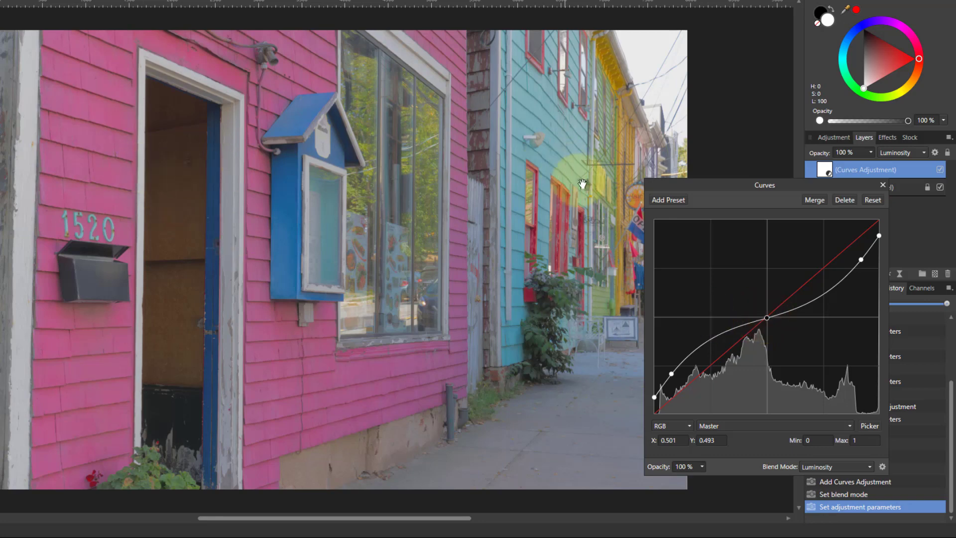
click(939, 171)
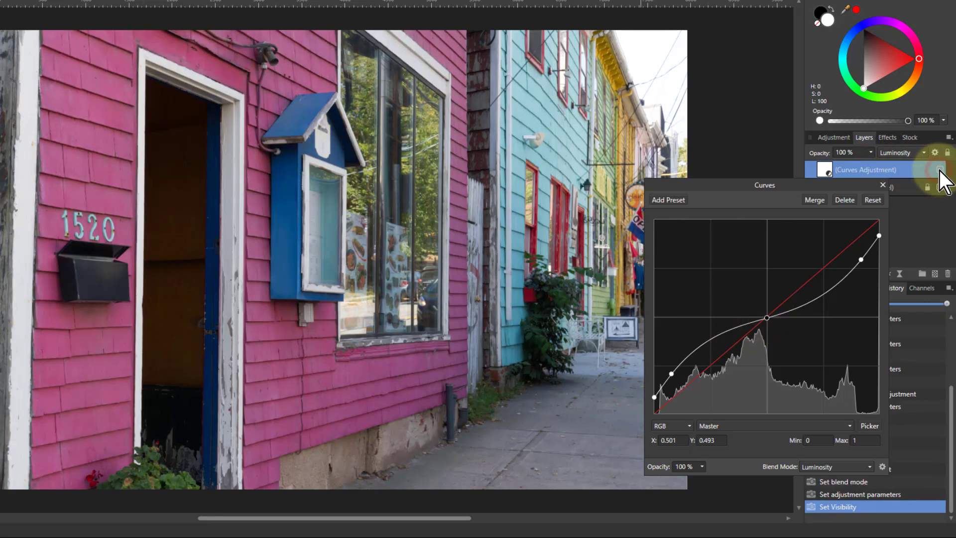
click(939, 170)
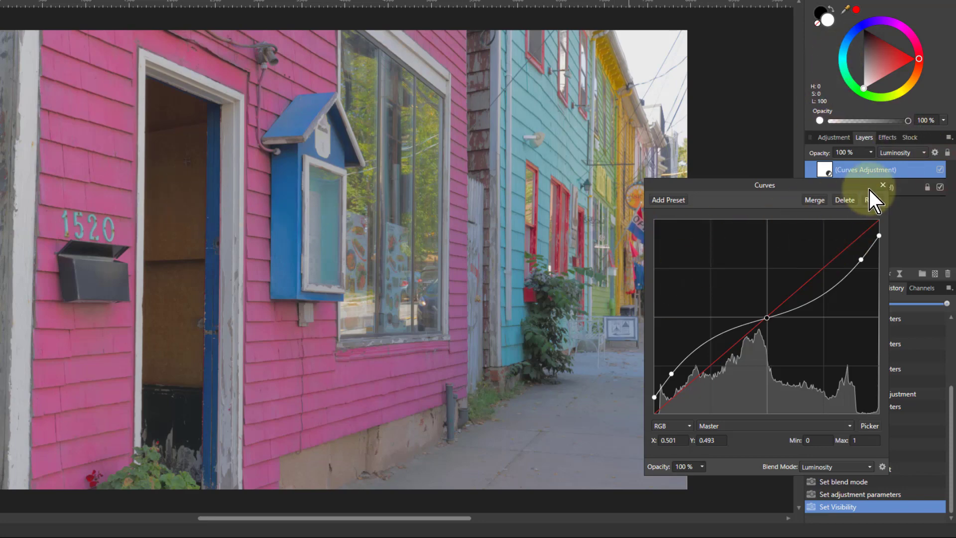
click(881, 186)
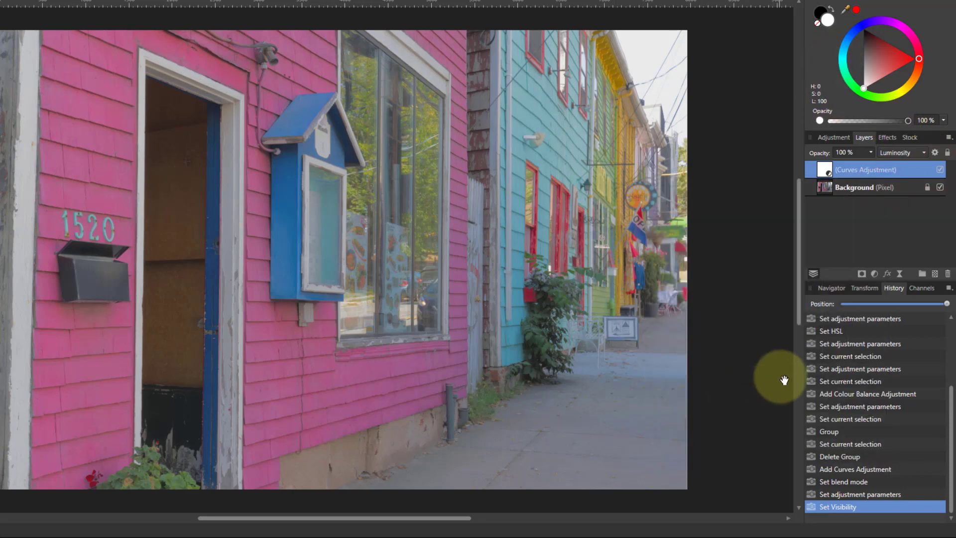
Add an HSL Shift adjustment with the overall Saturation Shift at -37%
click(873, 274)
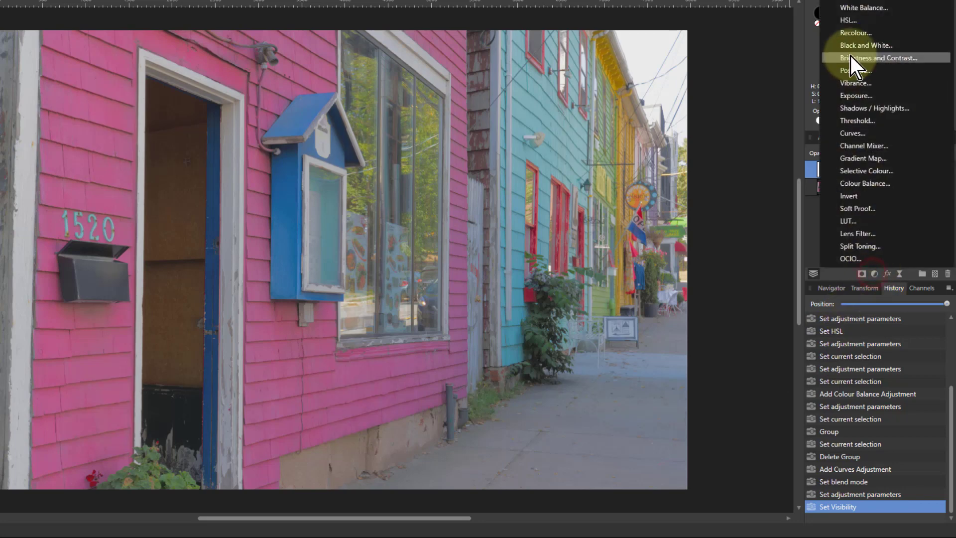
click(852, 21)
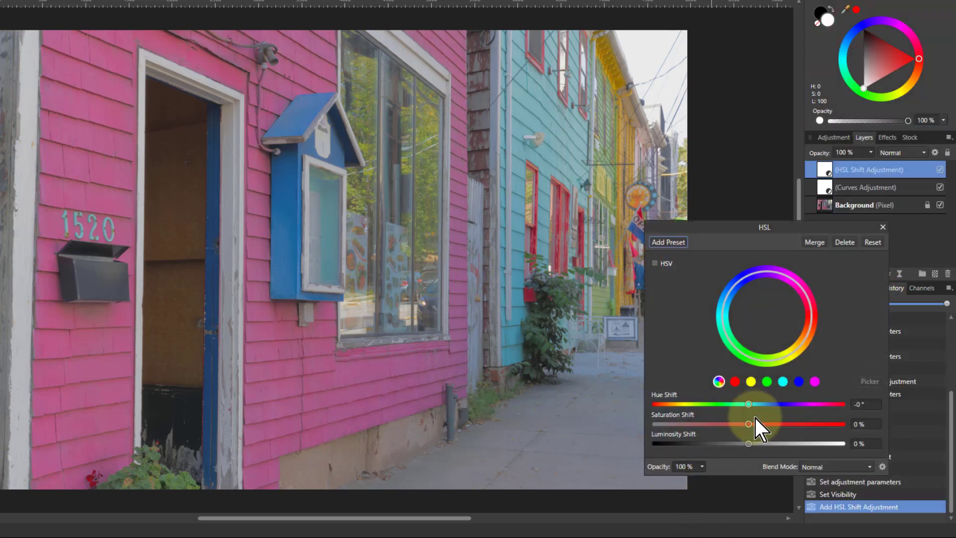
drag(749, 424, 704, 425)
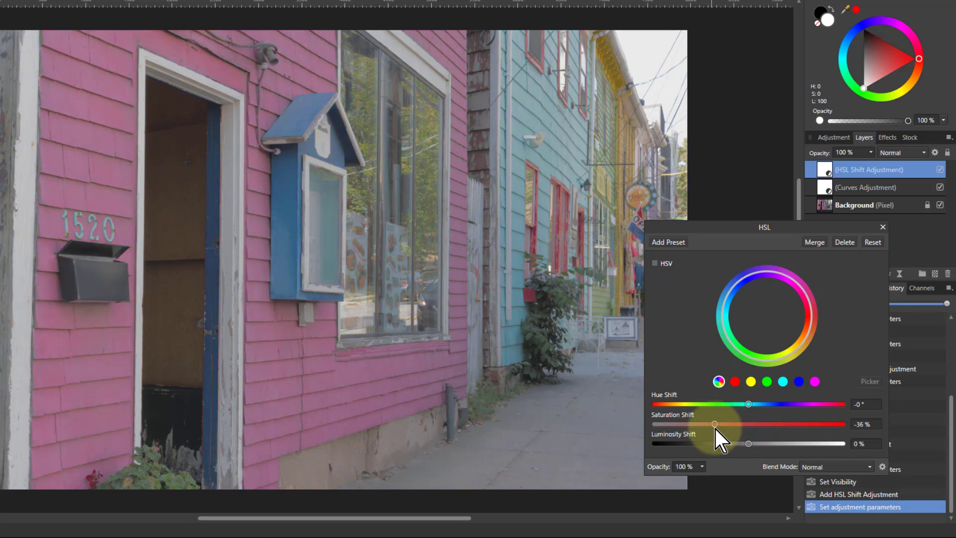
drag(715, 429, 714, 429)
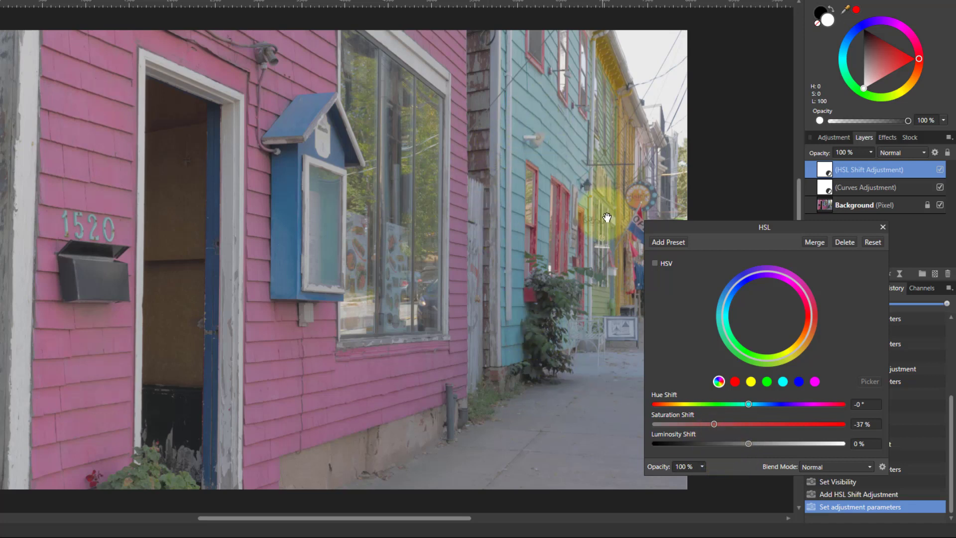
Sample the cyan wall as the HSL colour range and desaturate it to -19%
click(783, 382)
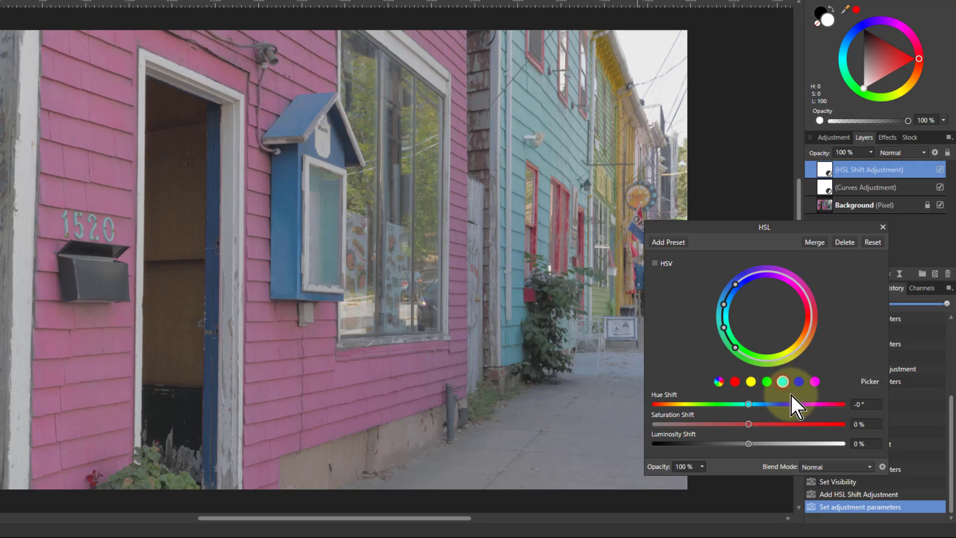
click(867, 382)
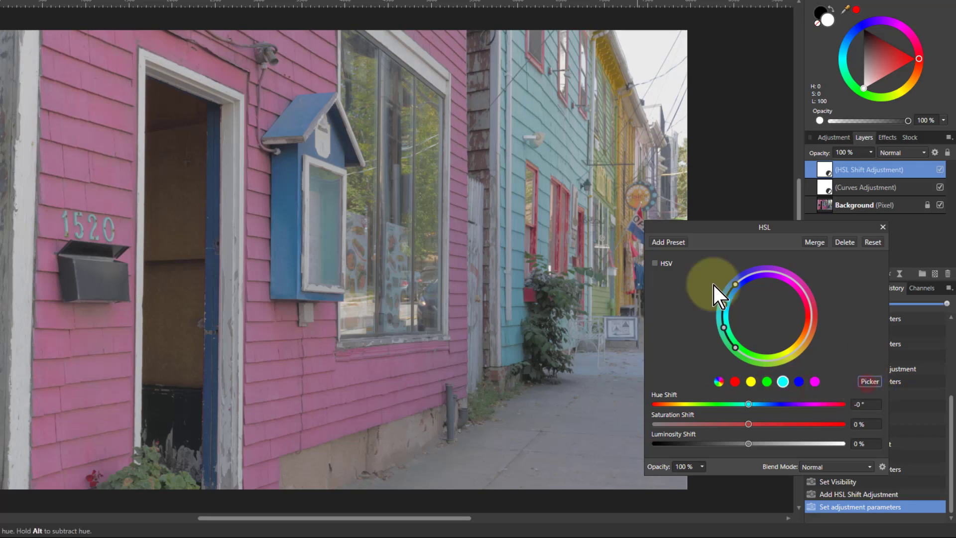
click(521, 113)
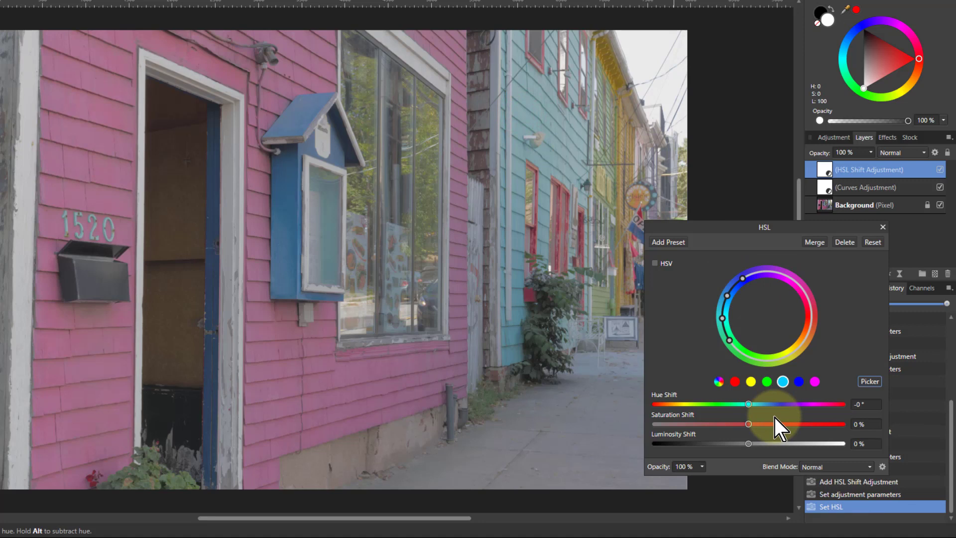
drag(747, 425, 728, 426)
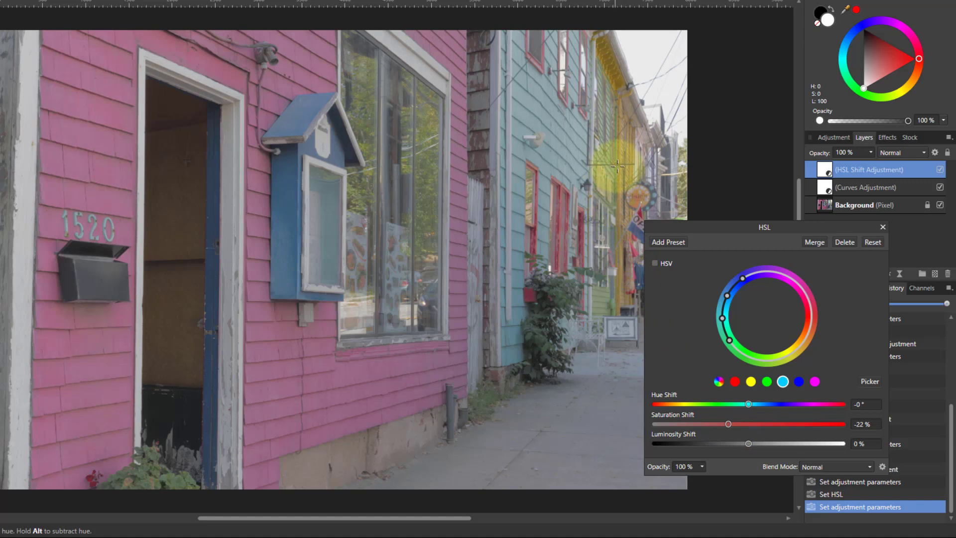
Sample the yellow house as the HSL range and set its Saturation Shift to -22%
click(751, 381)
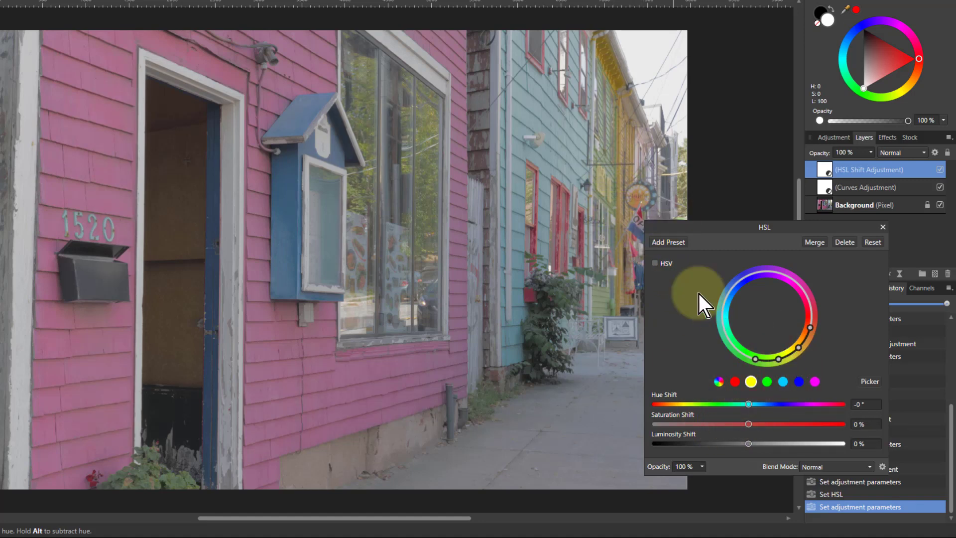
click(870, 382)
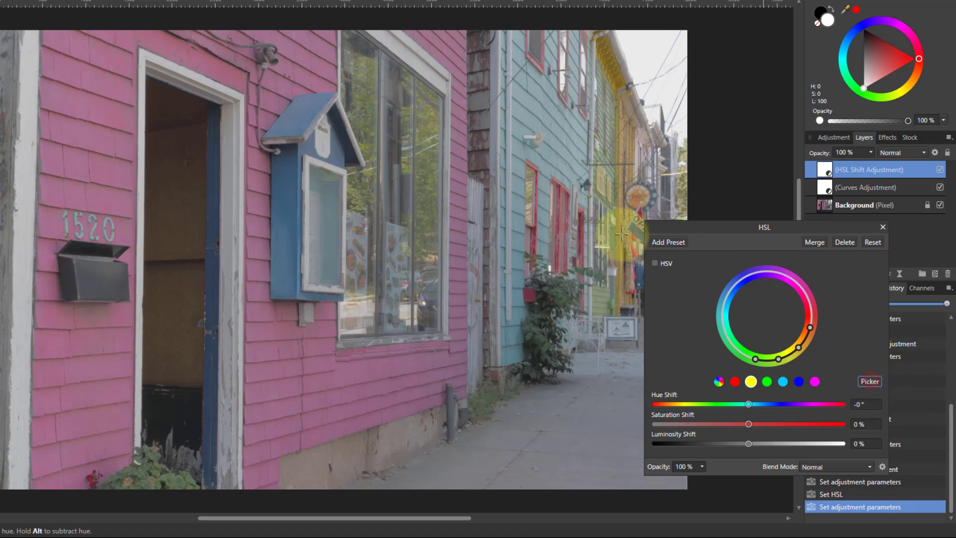
click(617, 170)
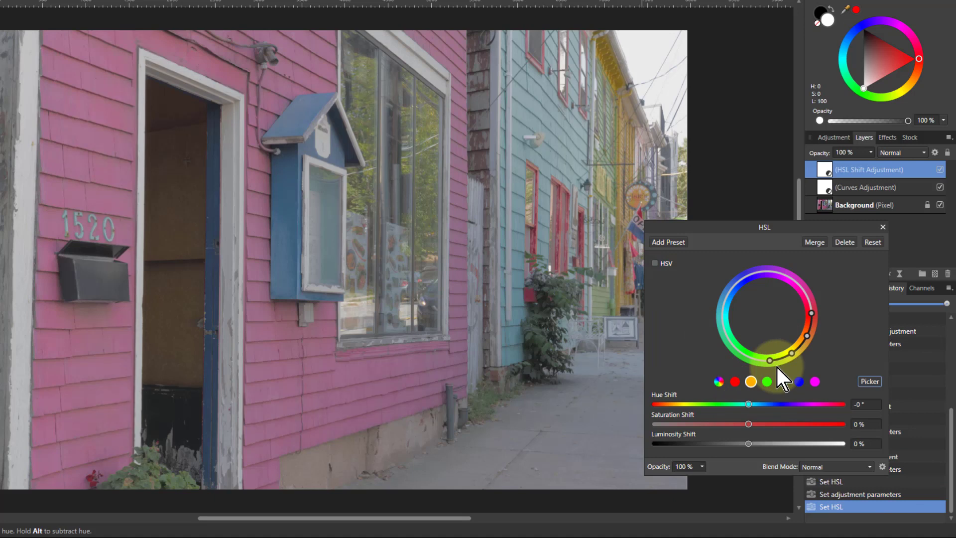
drag(747, 424, 728, 425)
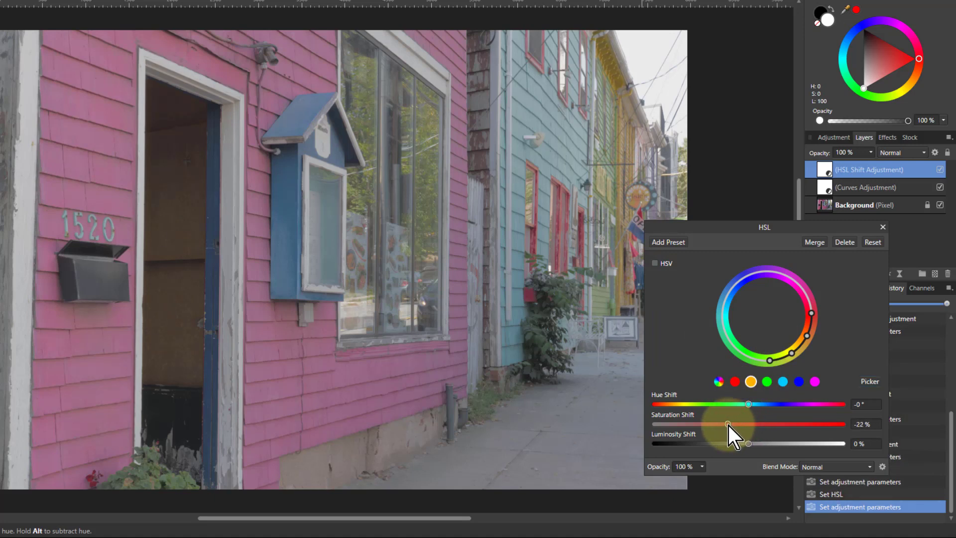
click(882, 227)
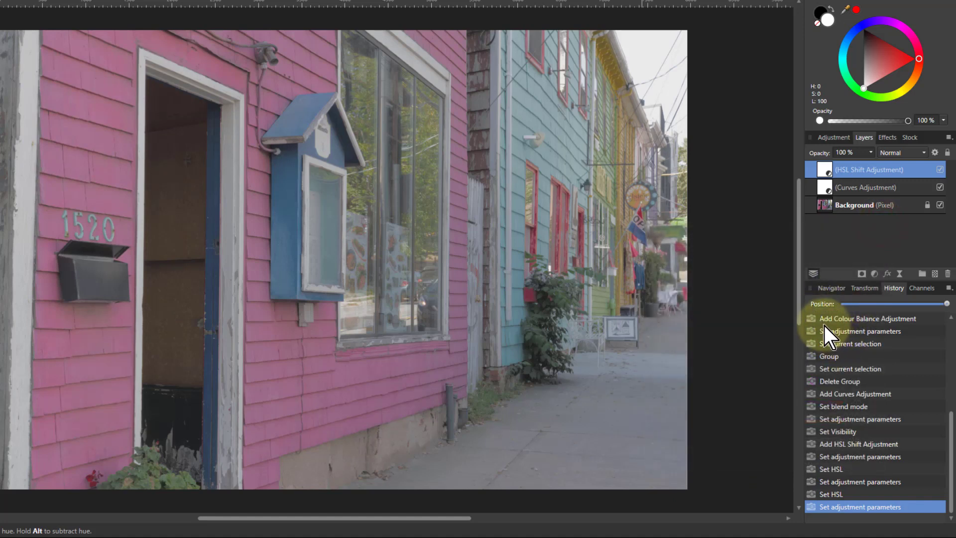
Add a Colour Balance adjustment with shadows Magenta/Green -14% and Yellow/Blue 29%
click(875, 274)
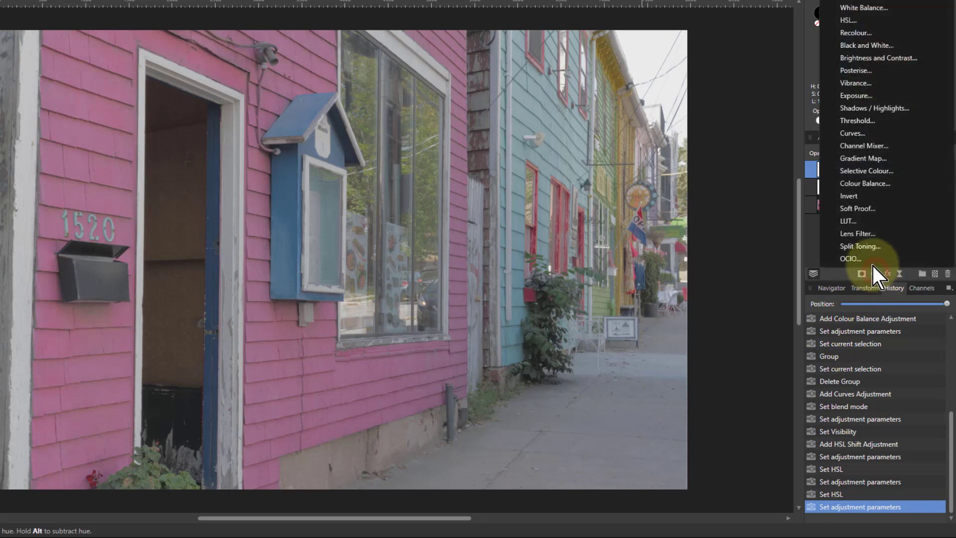
click(852, 182)
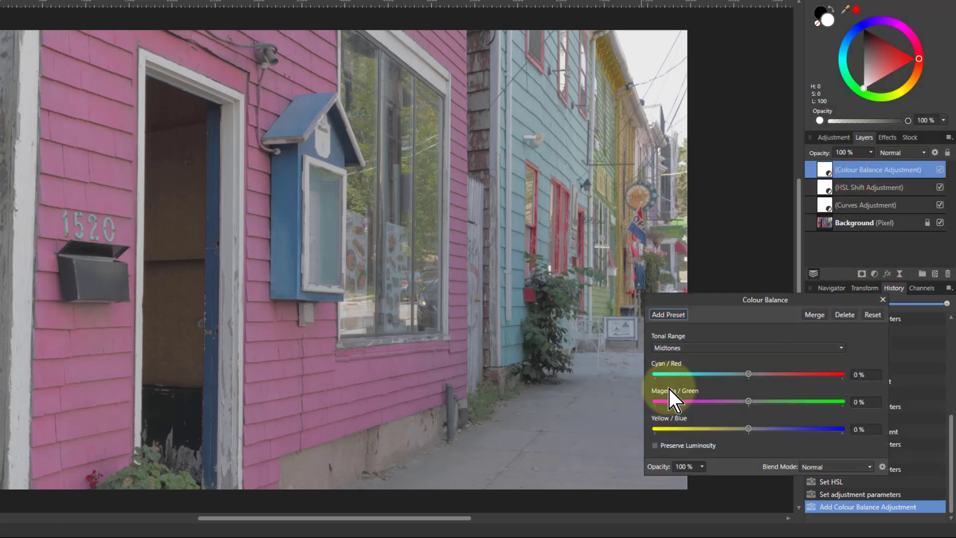
click(709, 346)
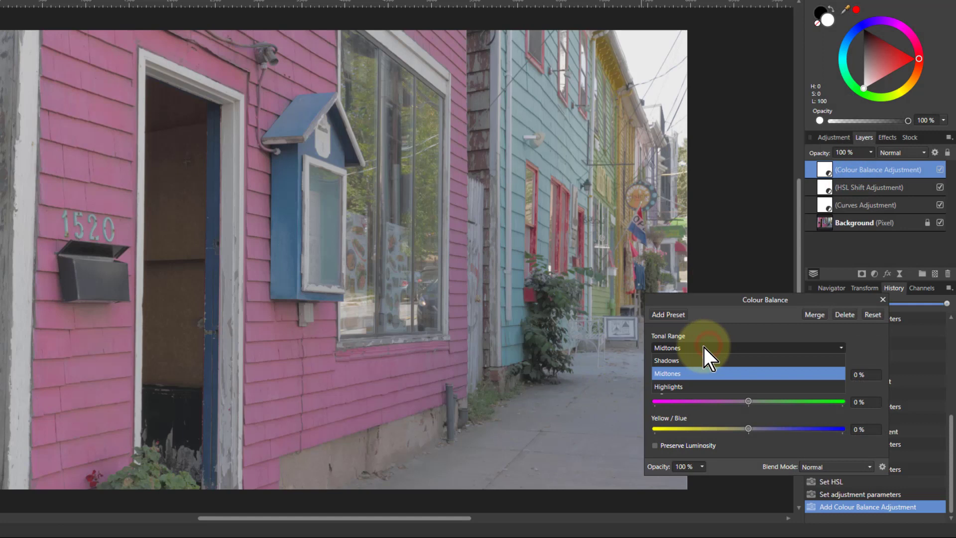
click(676, 360)
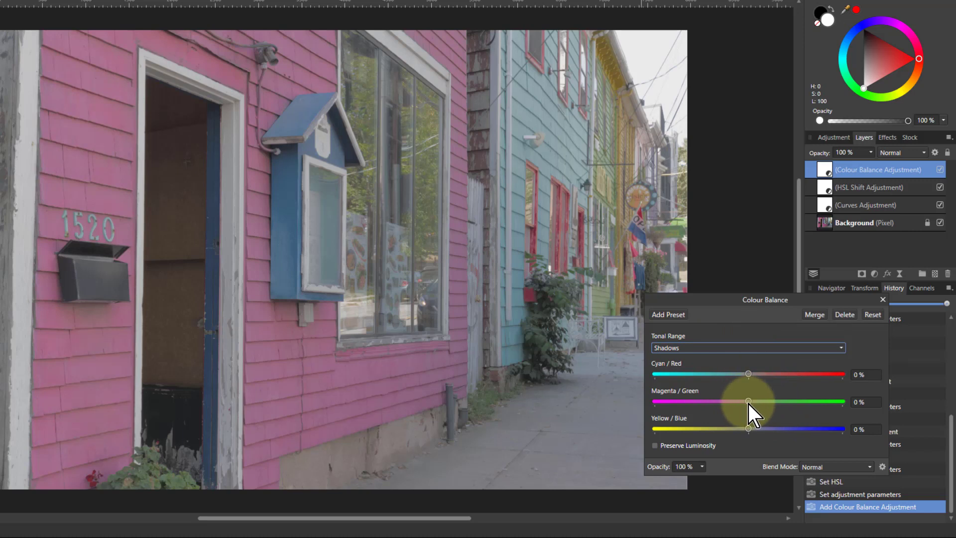
drag(747, 404, 739, 404)
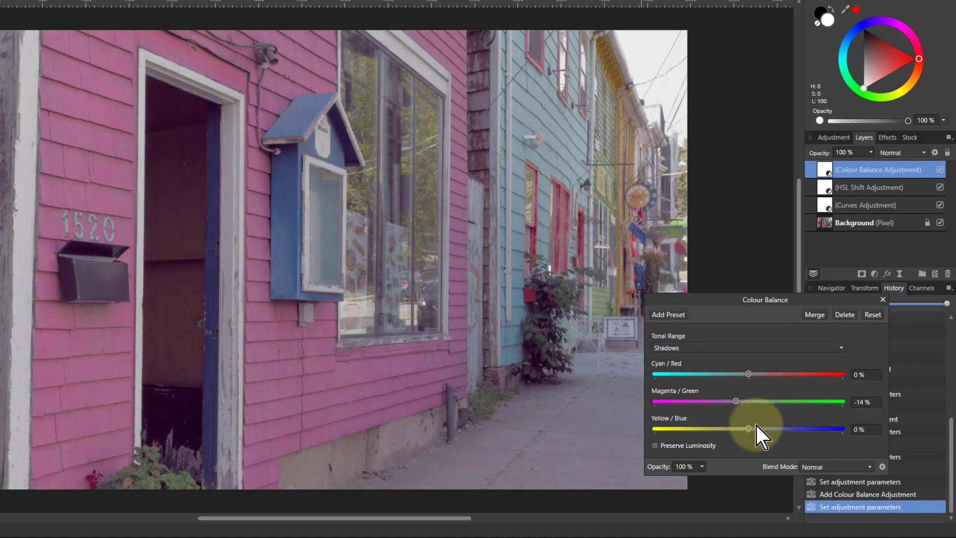
drag(757, 430, 766, 429)
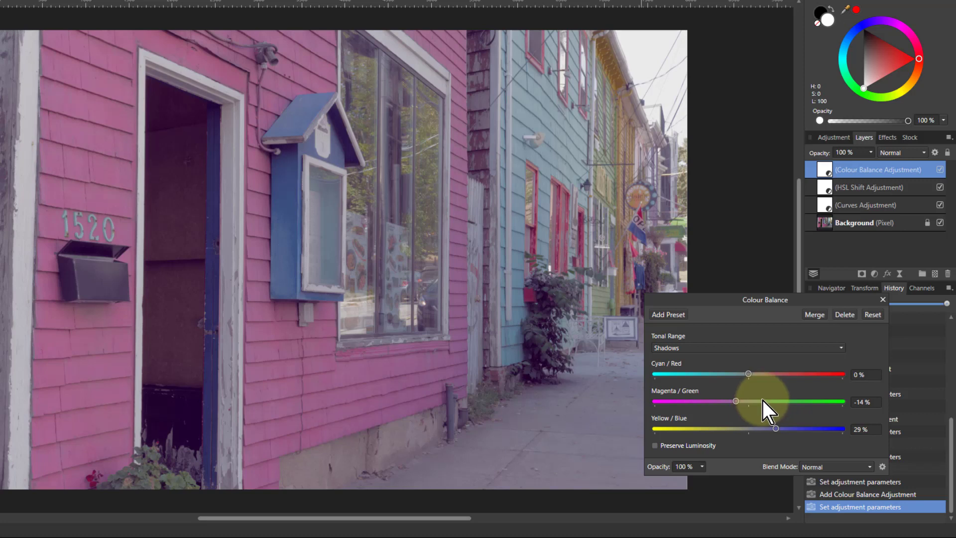
Set the Colour Balance highlights to Cyan/Red -53% and Magenta/Green 16%
click(727, 349)
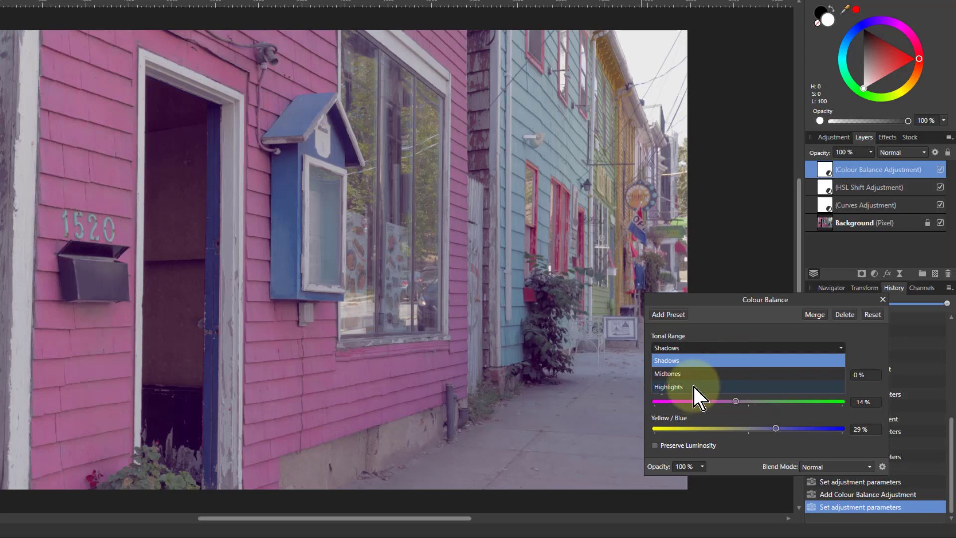
click(692, 387)
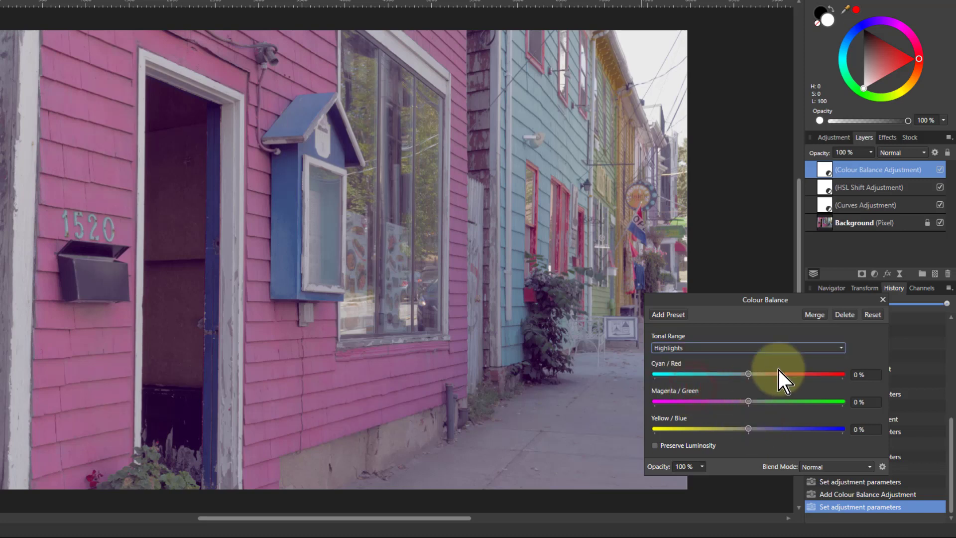
drag(749, 373, 694, 376)
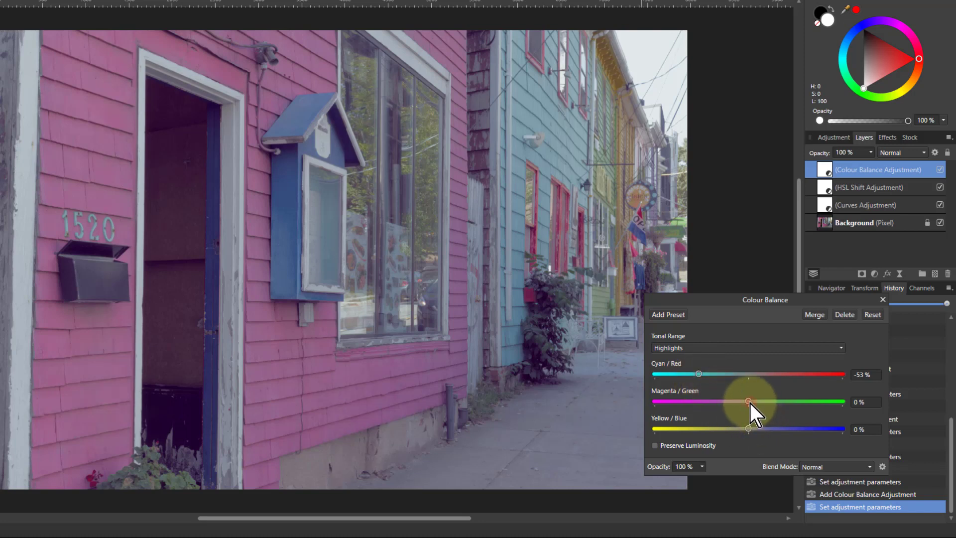
drag(755, 402, 759, 402)
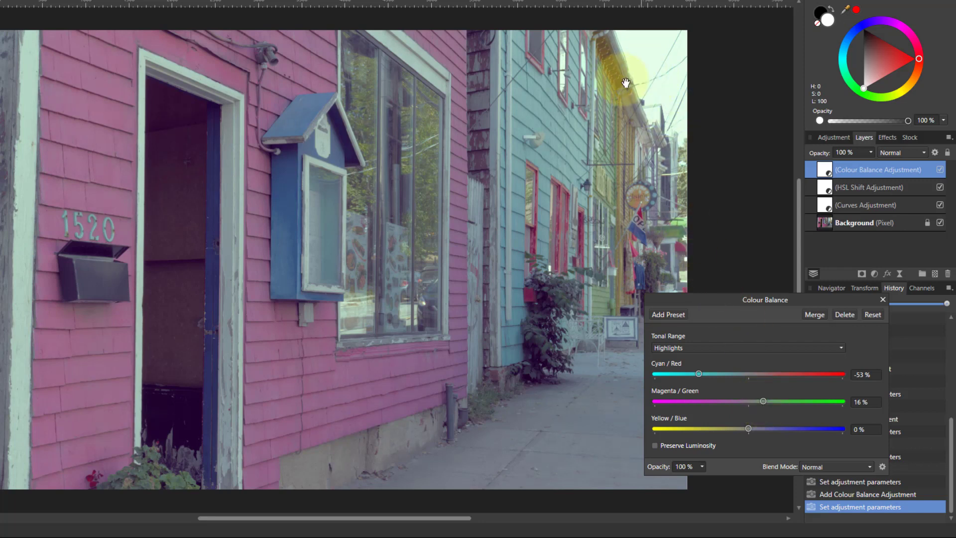
click(814, 430)
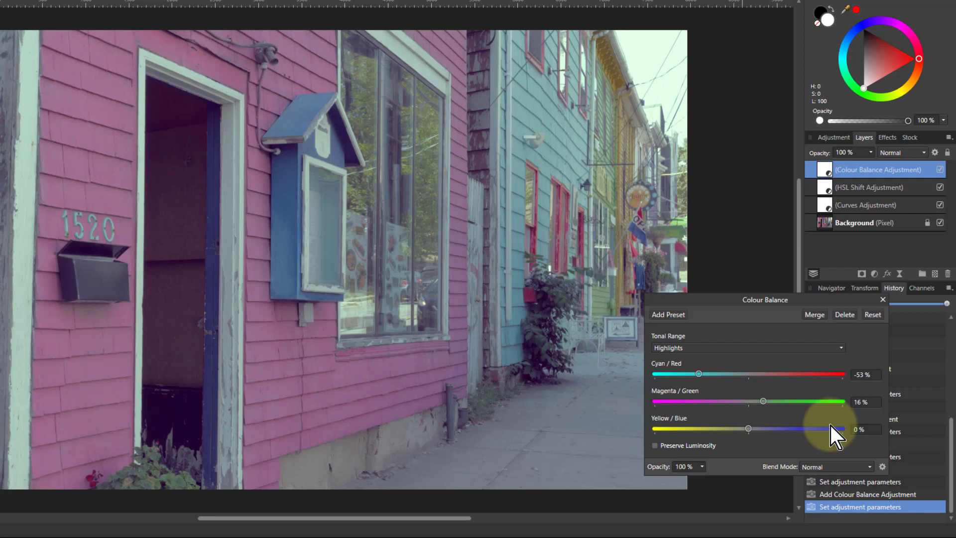
Group the Curves, HSL and Colour Balance layers and name the group 'Muted'
click(883, 299)
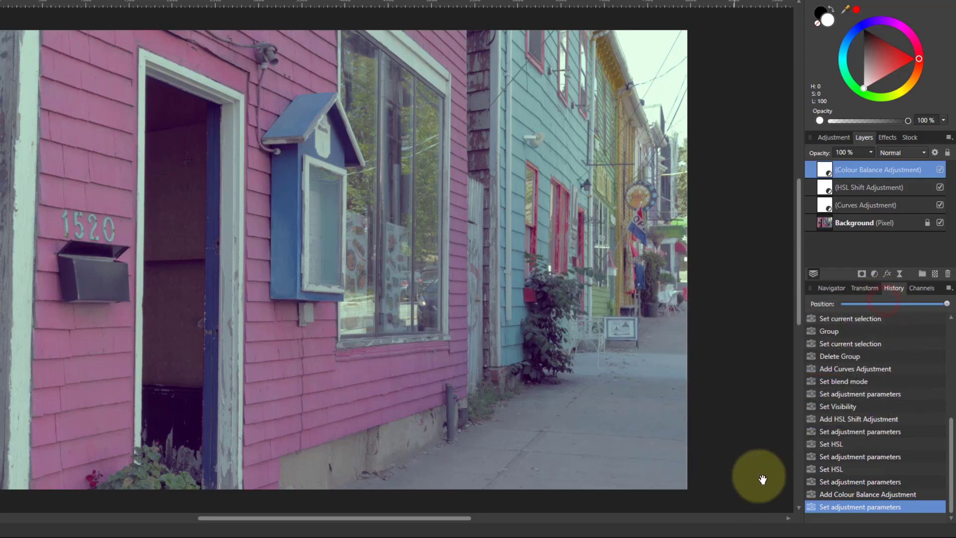
shift+click(866, 206)
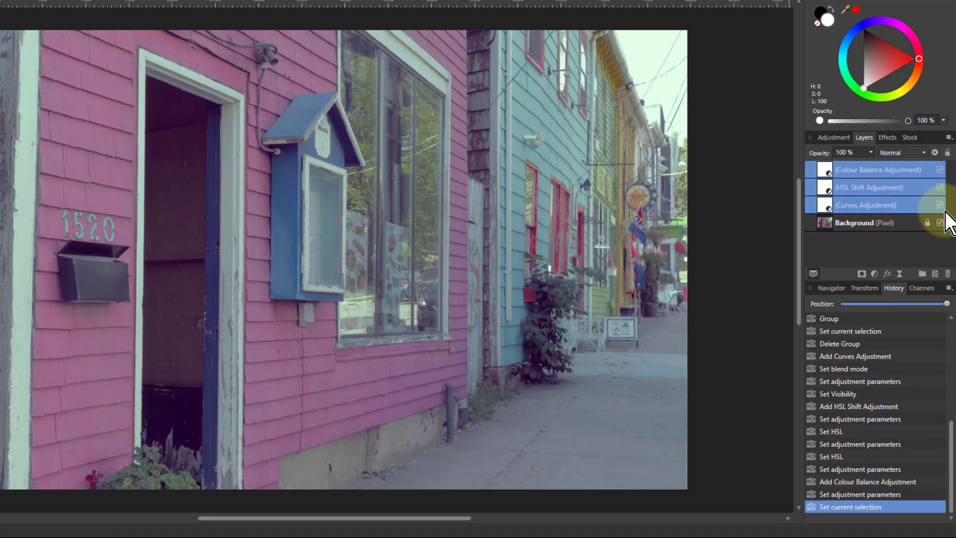
key(ctrl+g)
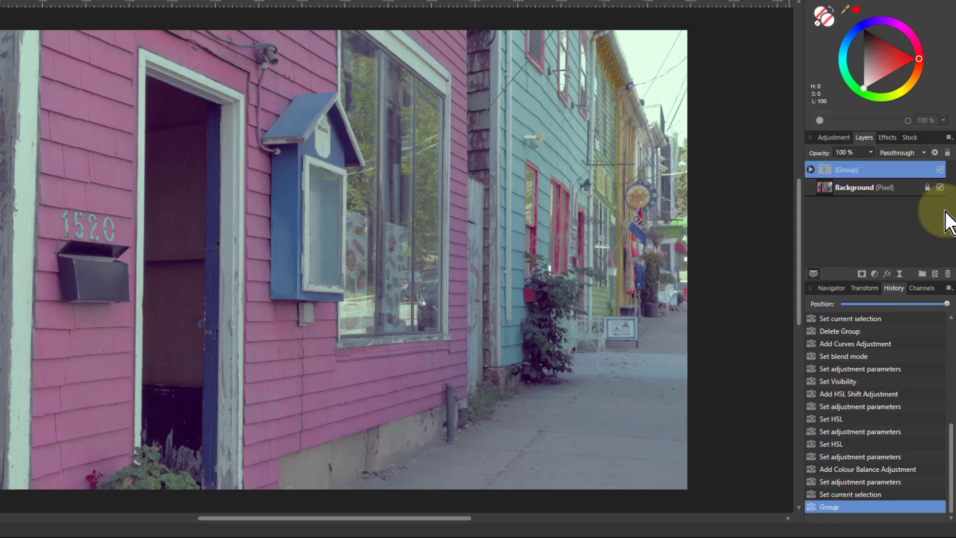
double_click(866, 173)
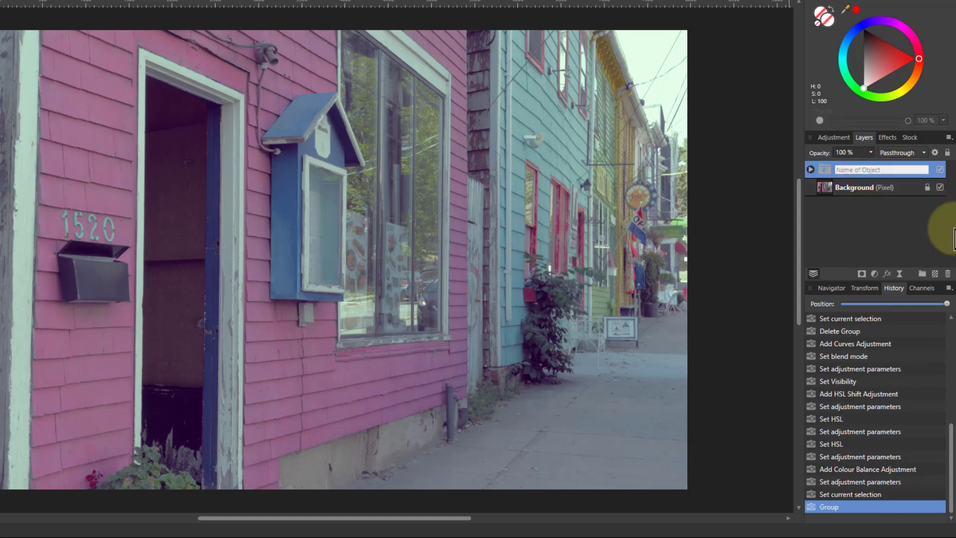
text(Muted)
key(Return)
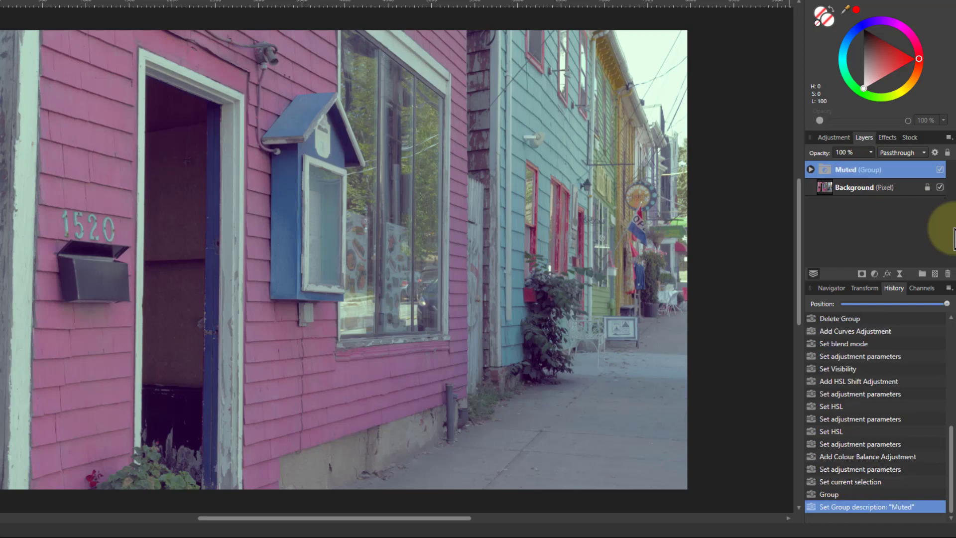
Compare the photo with the Muted group off and on, then paste the group
click(941, 172)
click(940, 172)
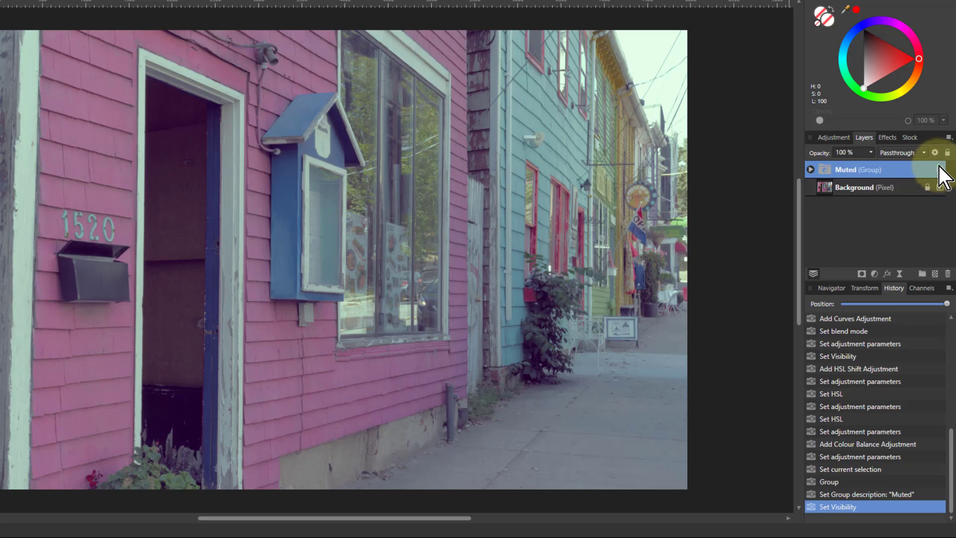
key(ctrl+v)
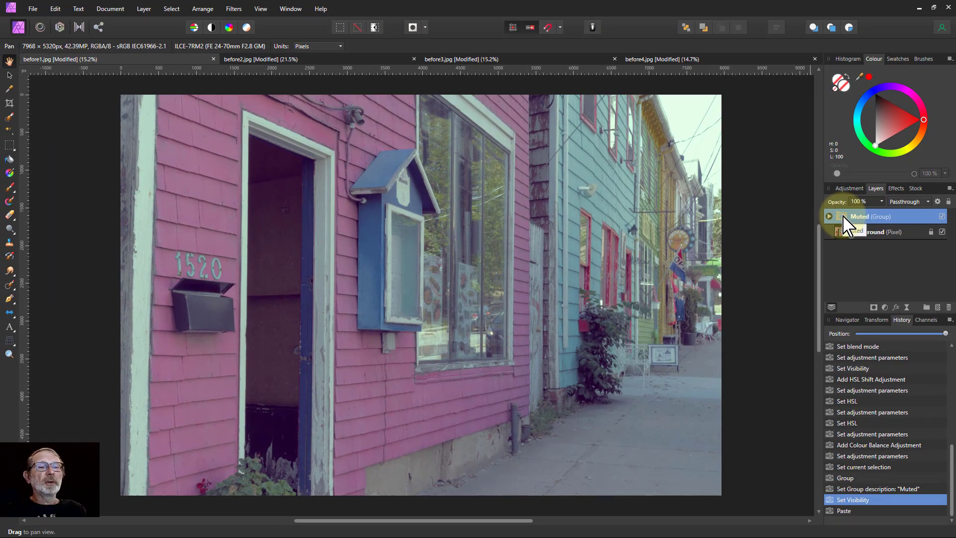
Paste the Muted group onto the harbour boat photo before2.jpg and expand it
click(319, 61)
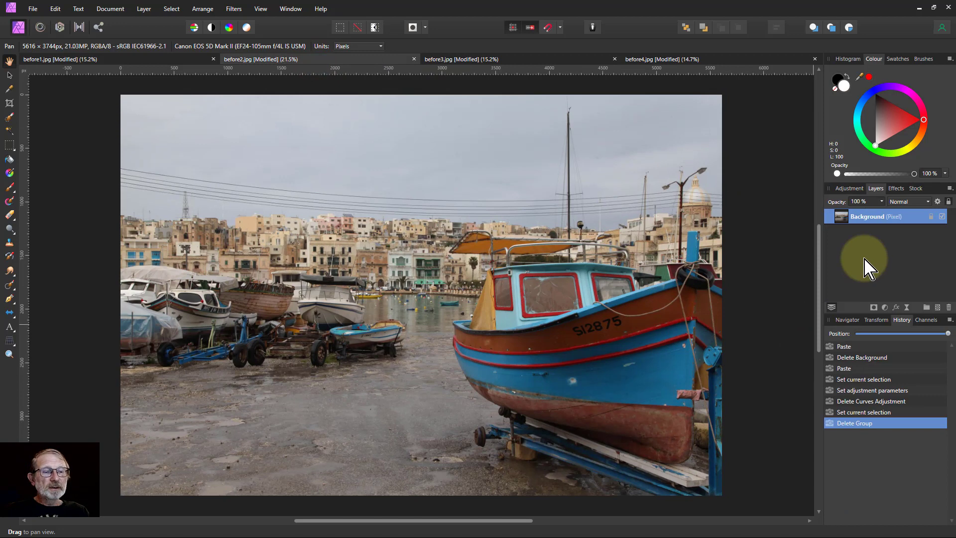
key(ctrl+v)
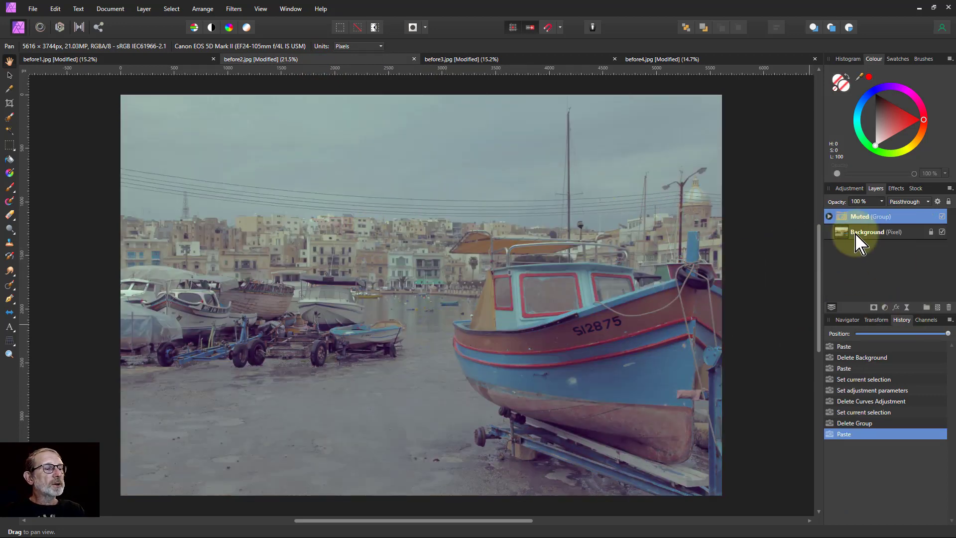
click(829, 216)
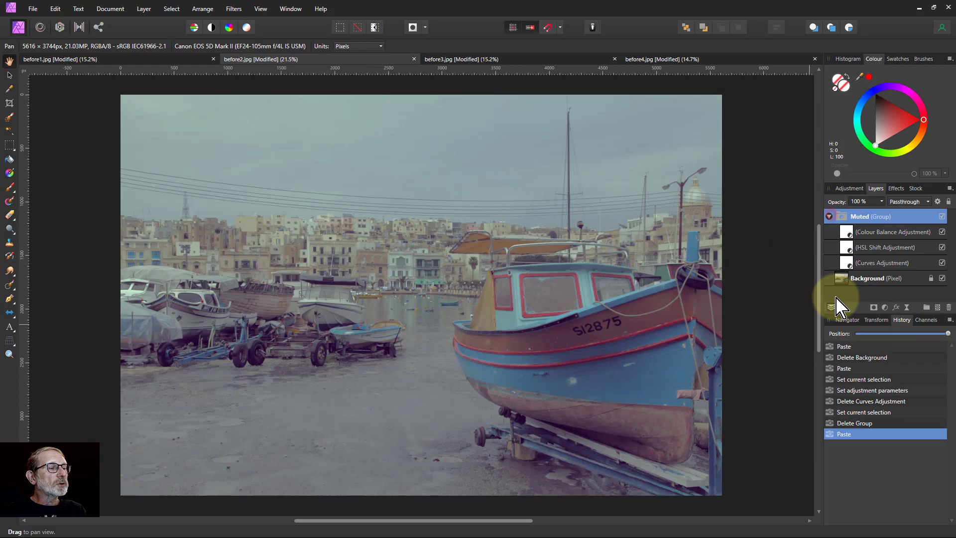
Pull the Curves darkest point to black, reshape the lower curve, and compare the result
double_click(846, 262)
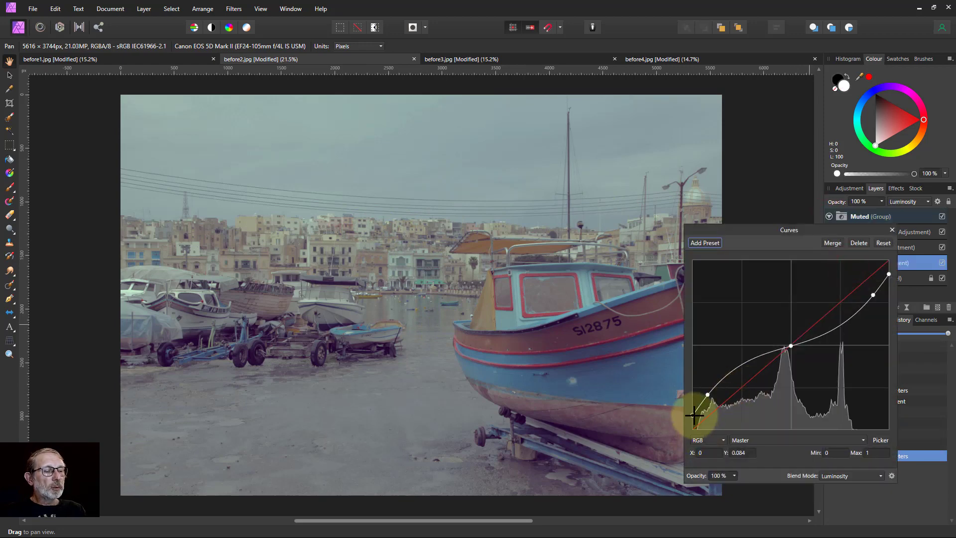
drag(694, 414, 692, 430)
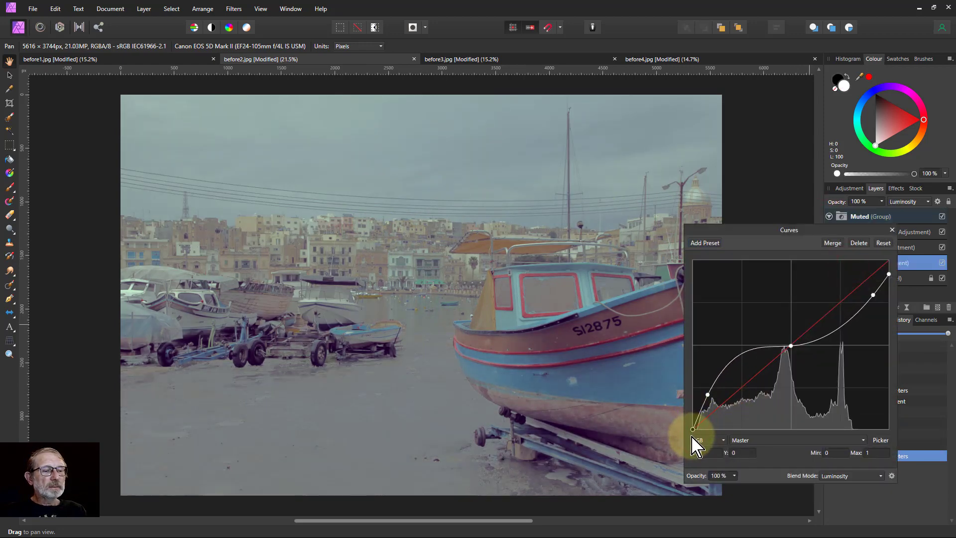
drag(709, 395, 715, 400)
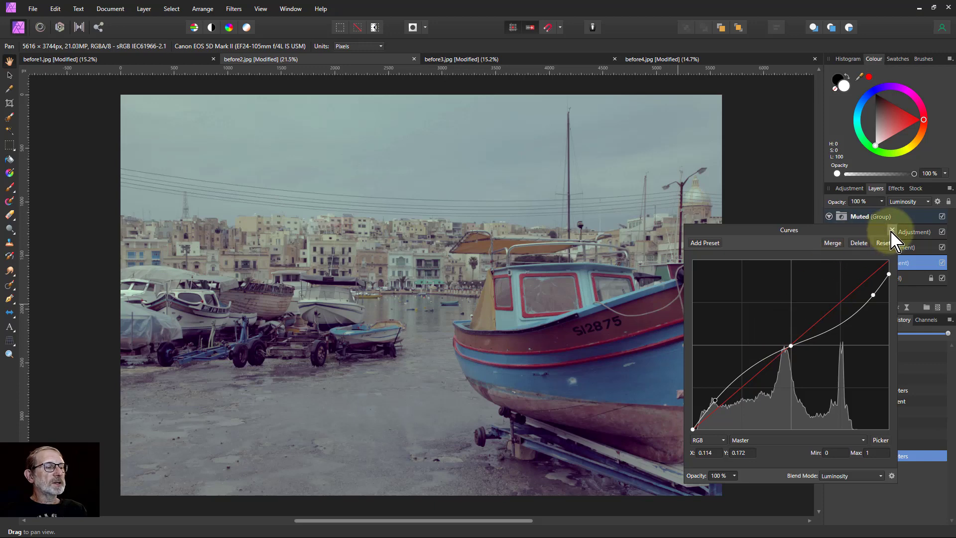
click(891, 229)
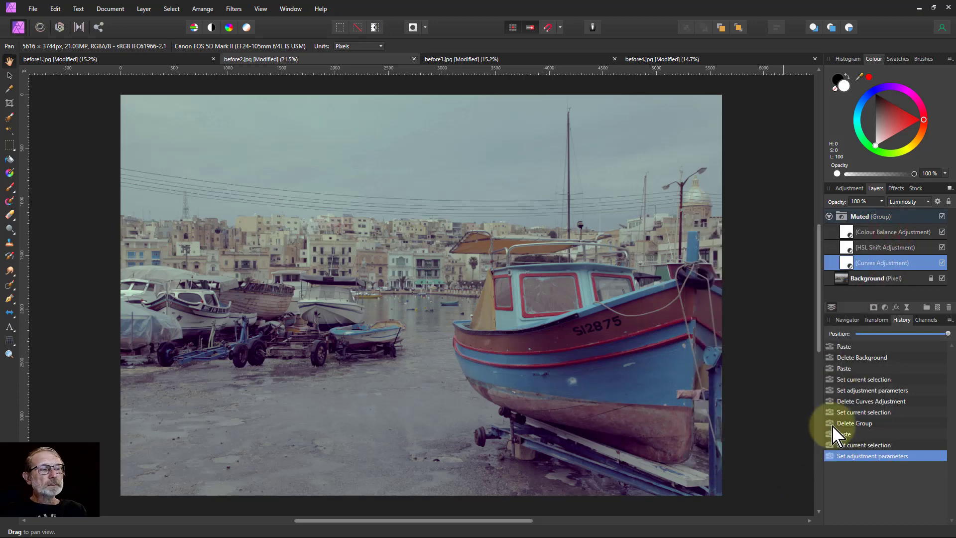
click(942, 216)
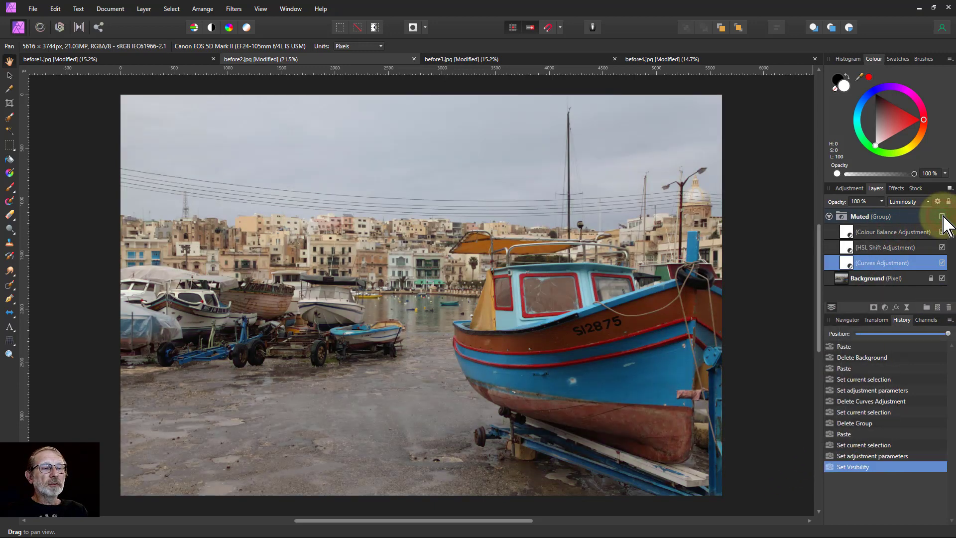
click(942, 217)
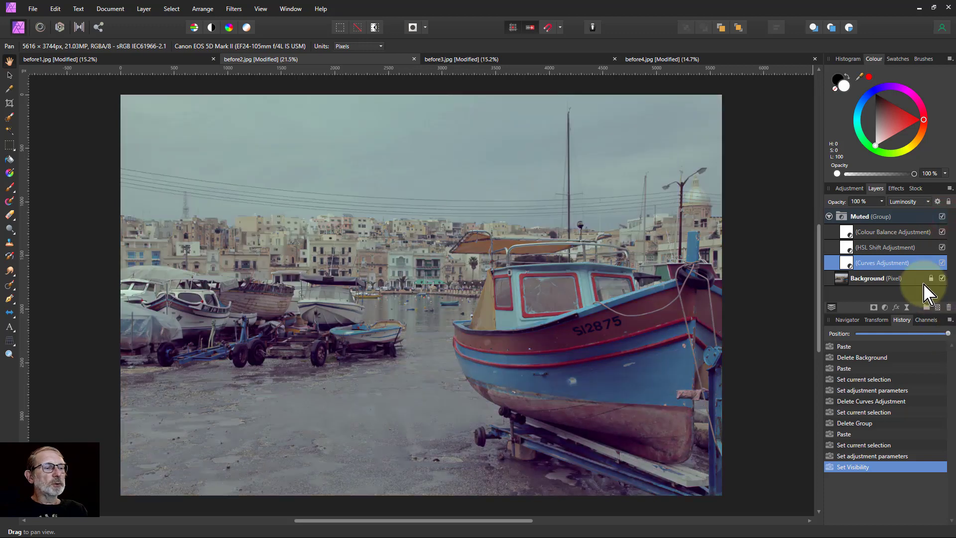
Paste the Muted group onto before3.jpg (cloudy sunset) and before4.jpg (apron portrait)
click(513, 59)
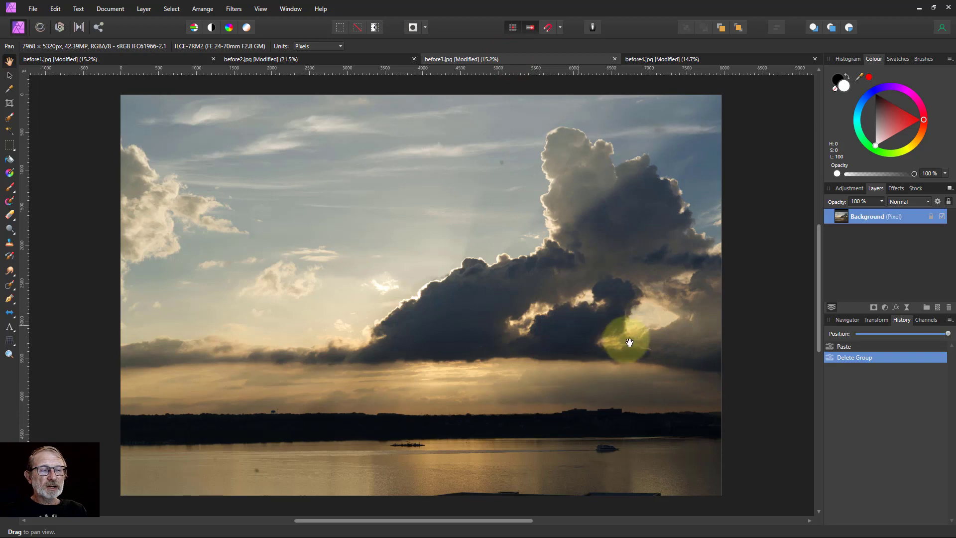
key(ctrl+v)
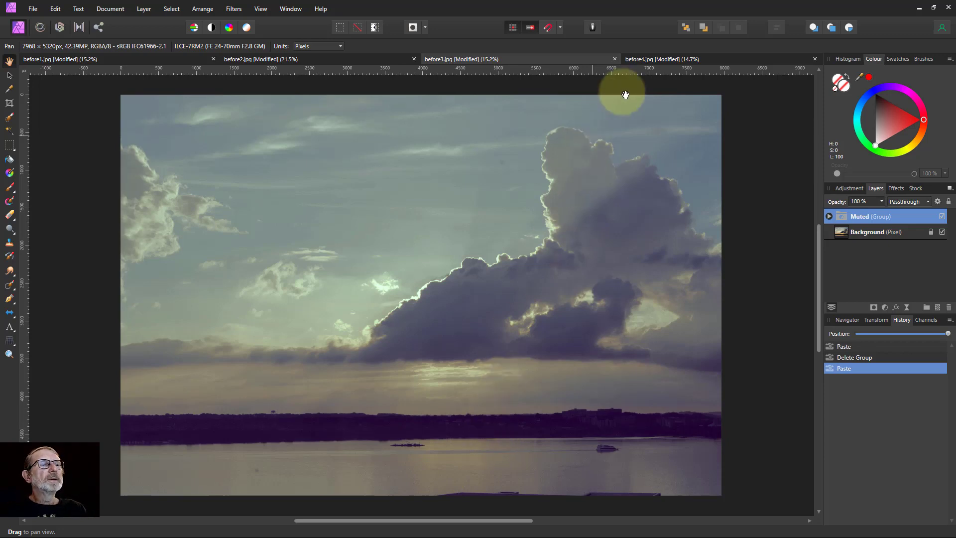
click(672, 60)
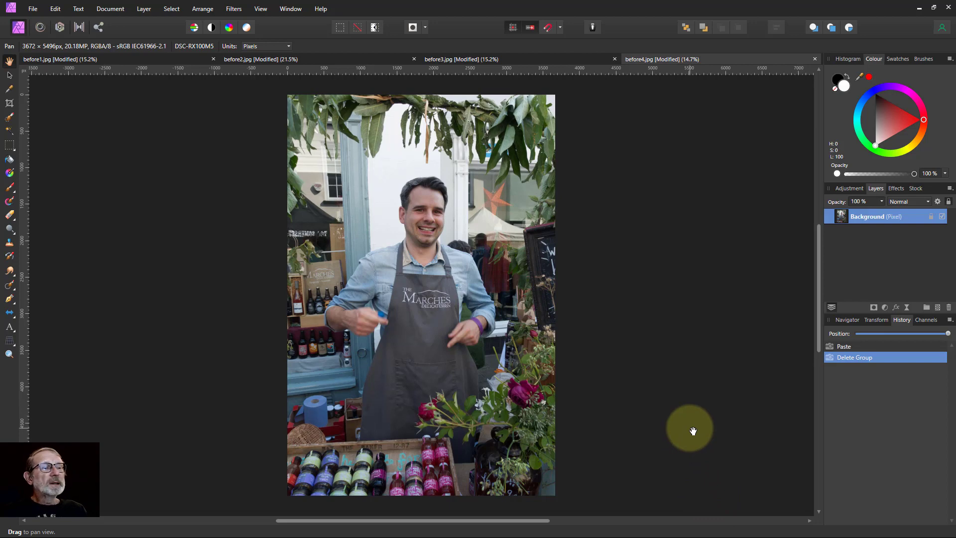
key(ctrl+v)
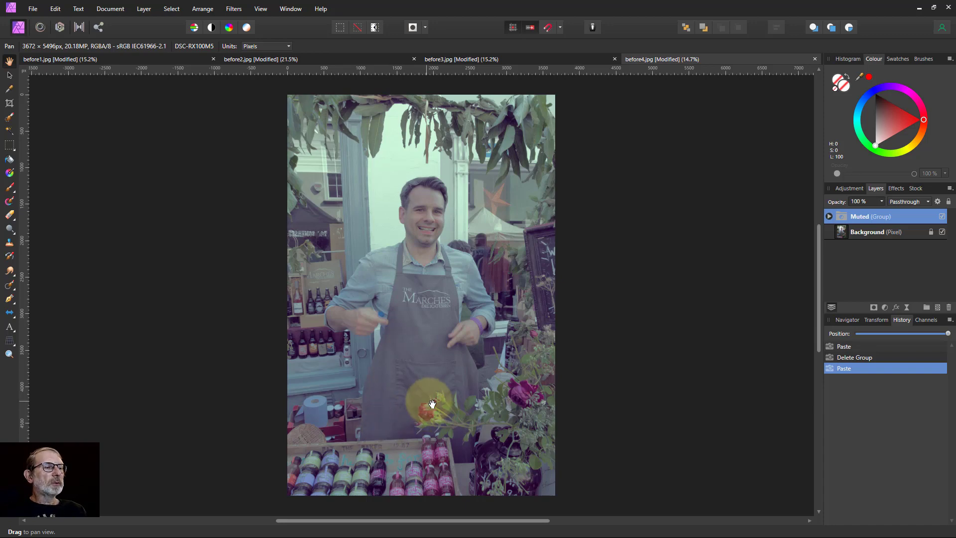
On before1.jpg, expand the Muted group and review its Curves and HSL Shift settings
click(86, 60)
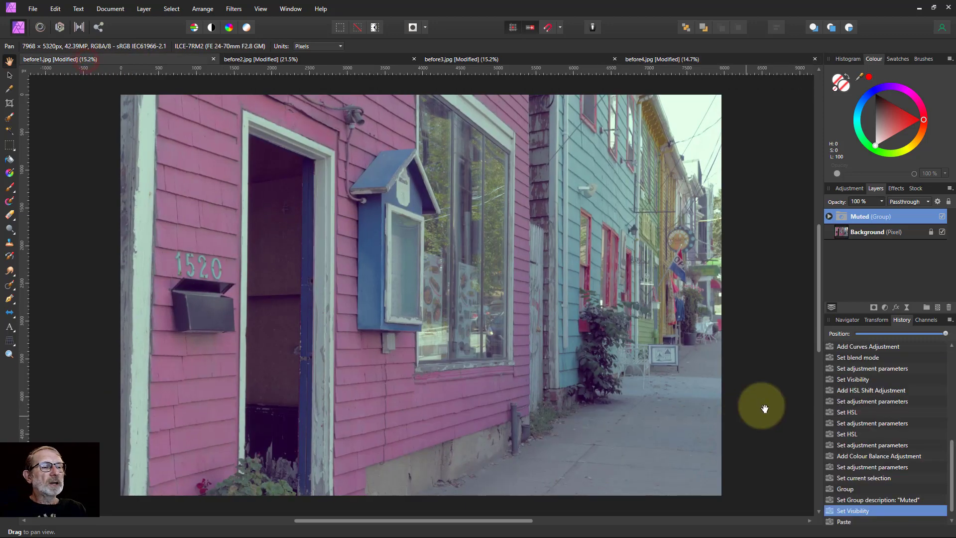
click(830, 216)
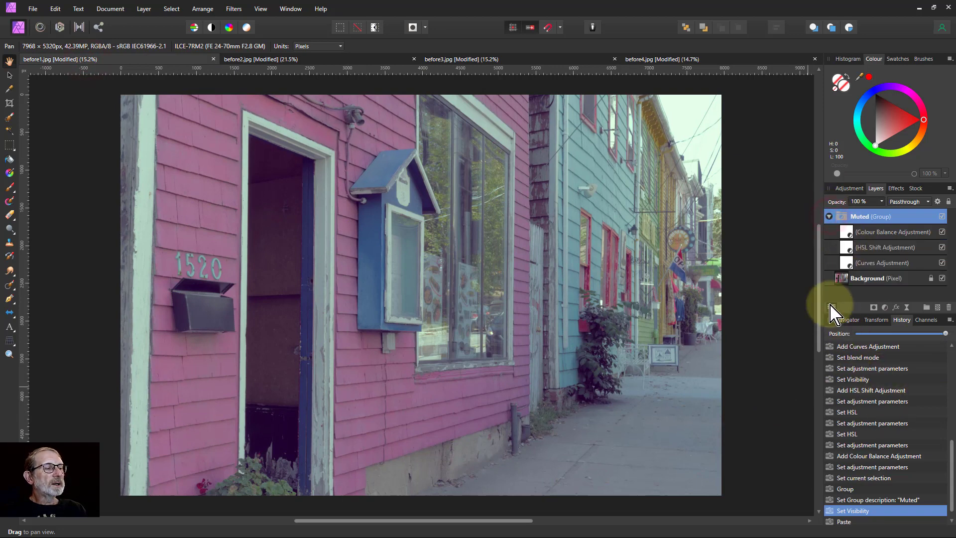
double_click(846, 264)
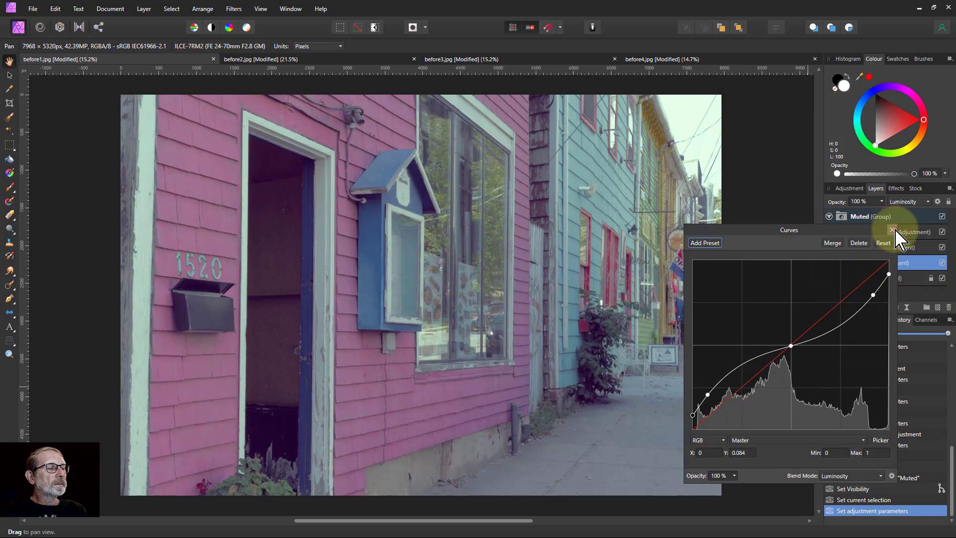
click(891, 230)
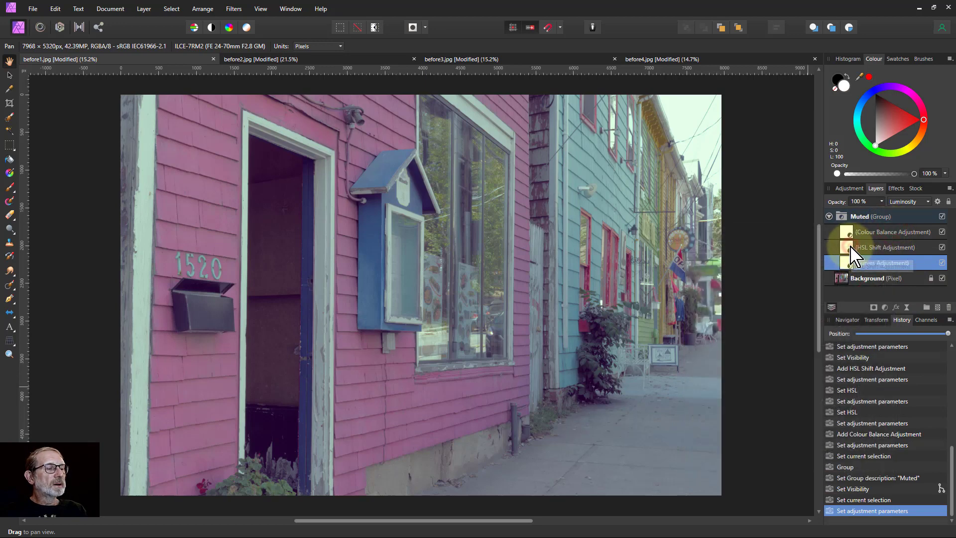
double_click(847, 247)
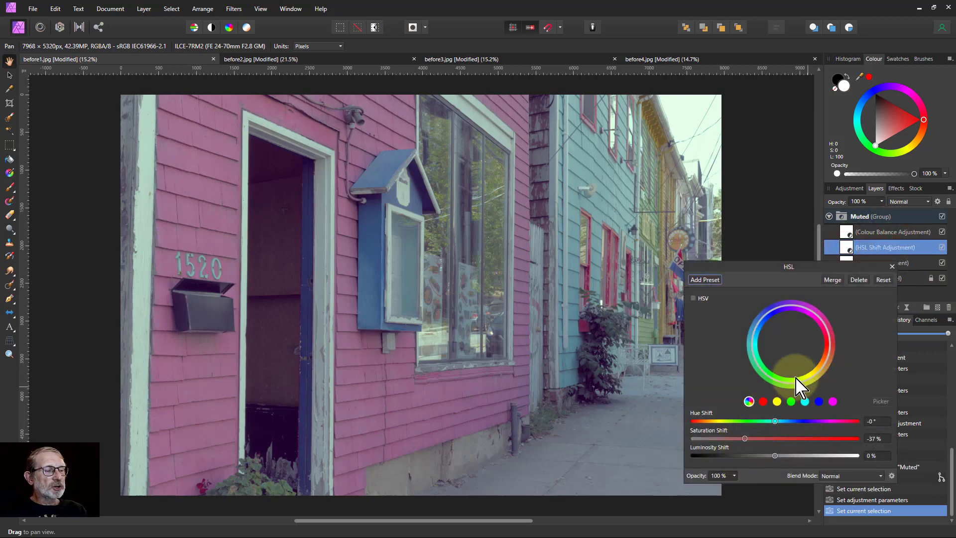
click(891, 266)
Review the Colour Balance settings, keeping the Midtones tonal range
double_click(847, 232)
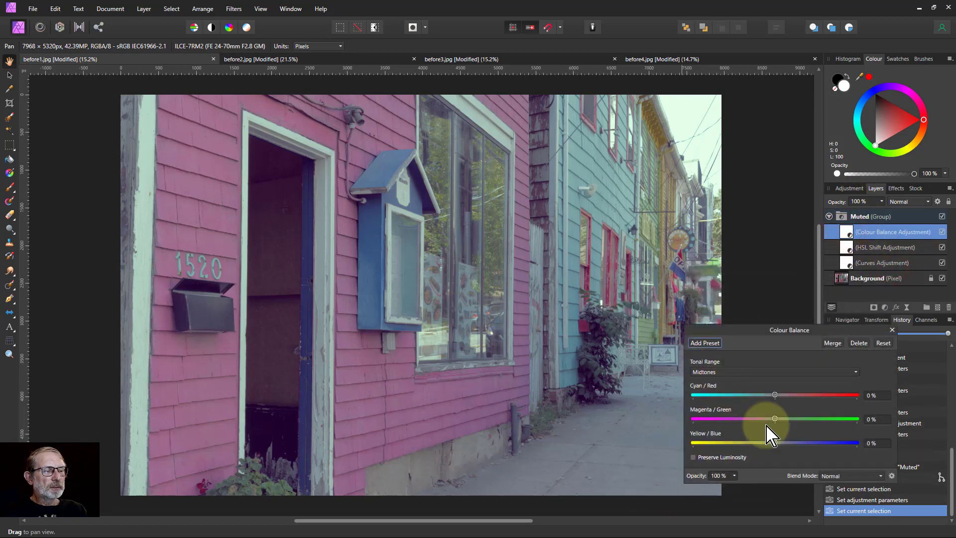
click(756, 372)
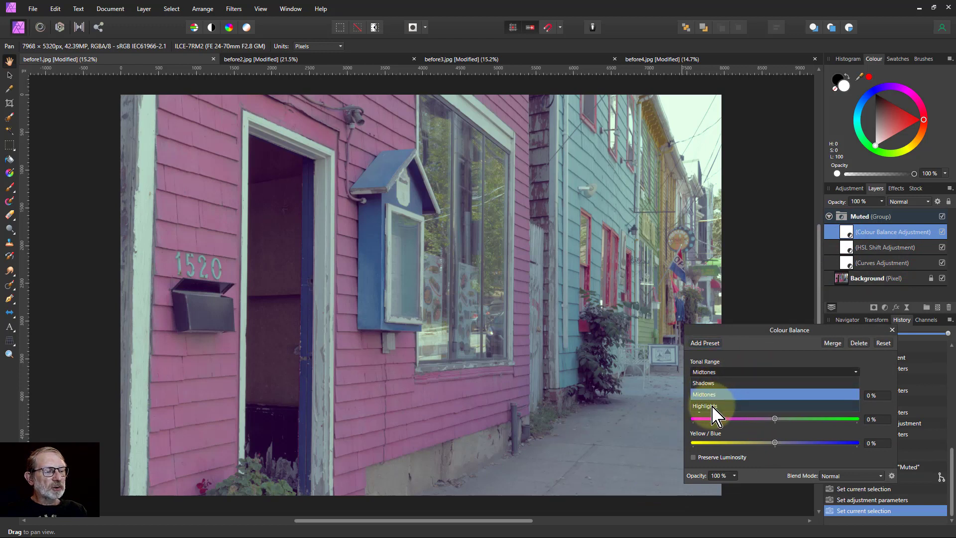
click(892, 335)
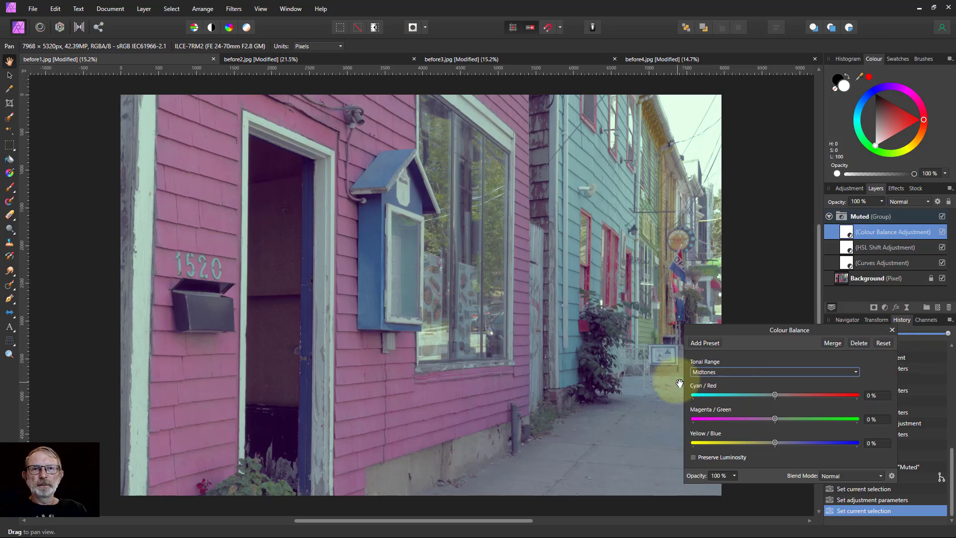